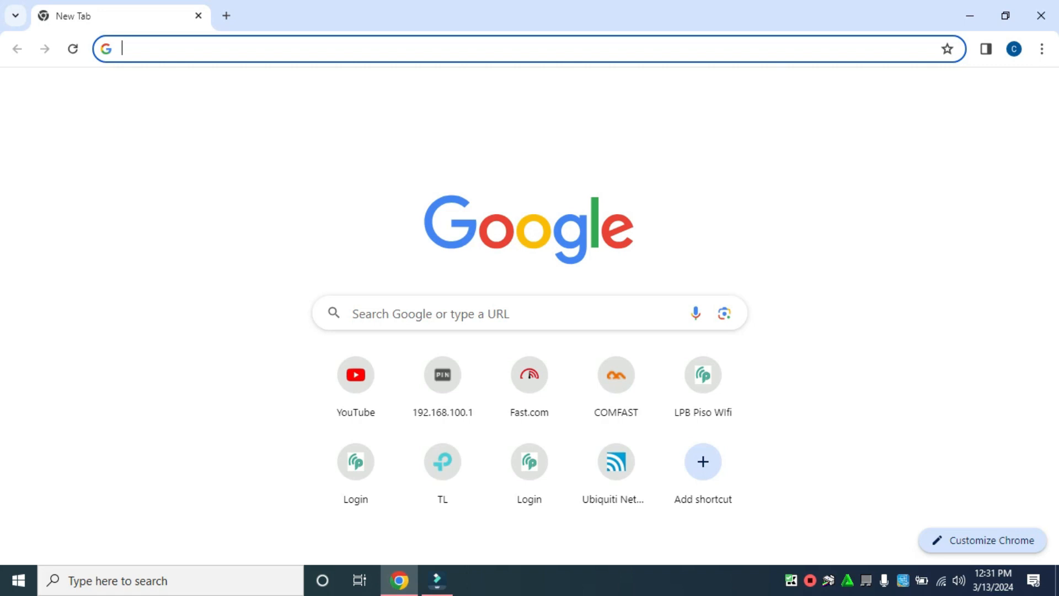
# Load the TL-WR840N login page at 192.168.0.1 and highlight the router model name in the header.
pyautogui.write('1')
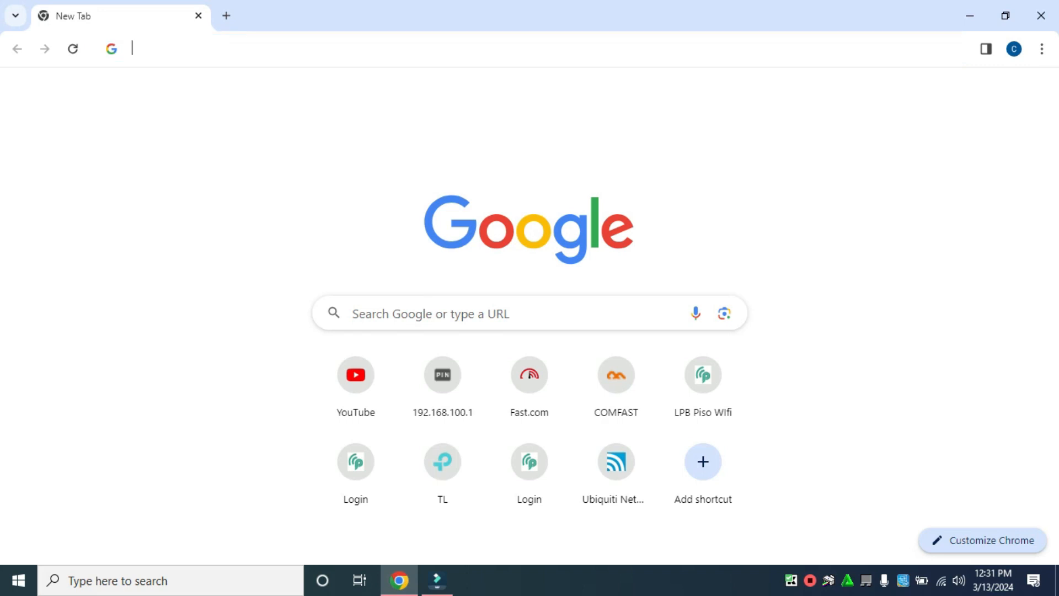
pyautogui.write('92.1')
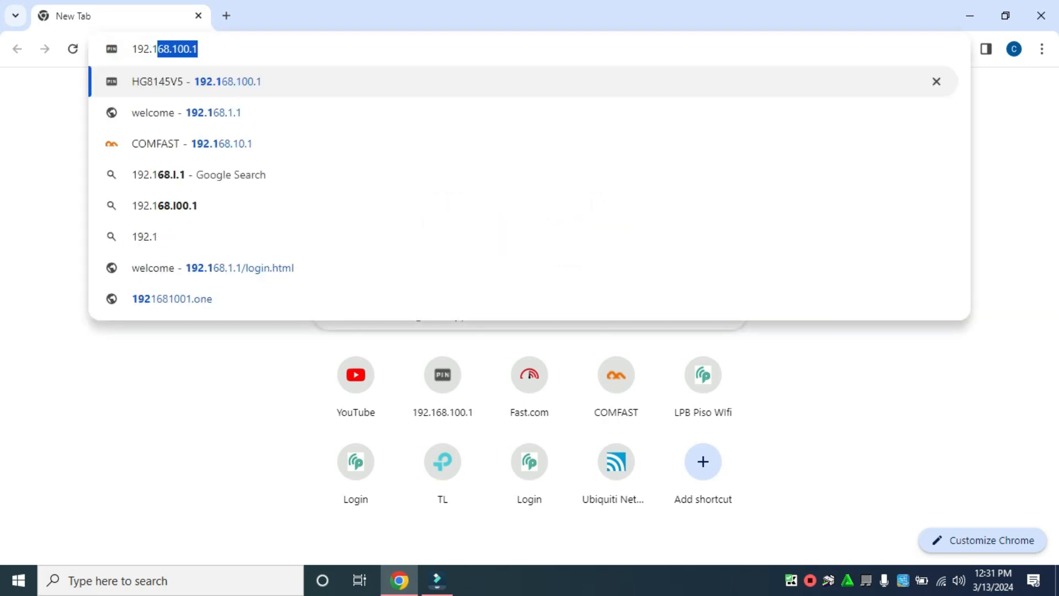
pyautogui.write('68.0.1')
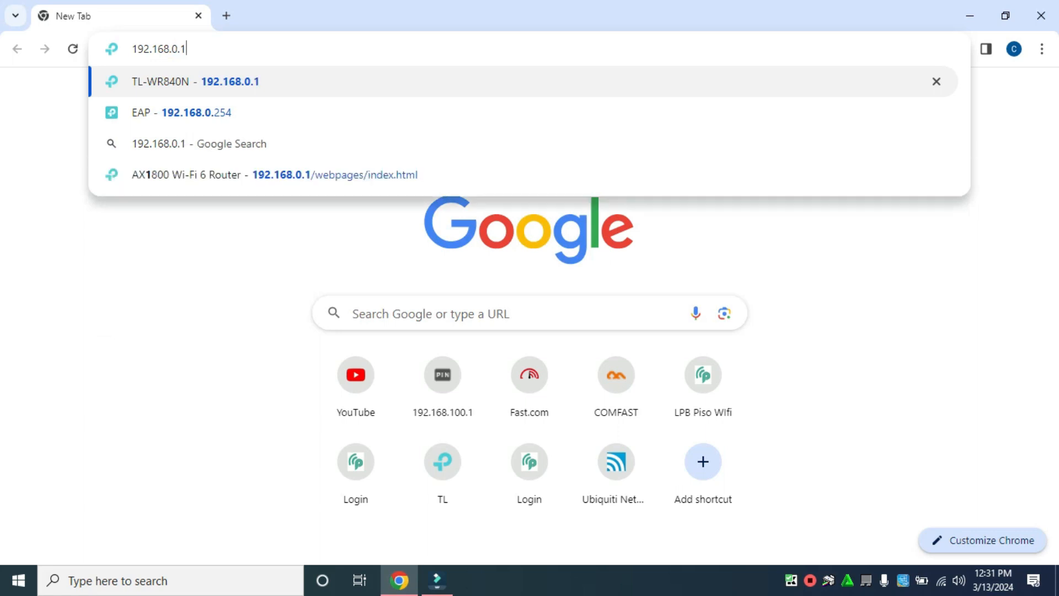
pyautogui.press('Return')
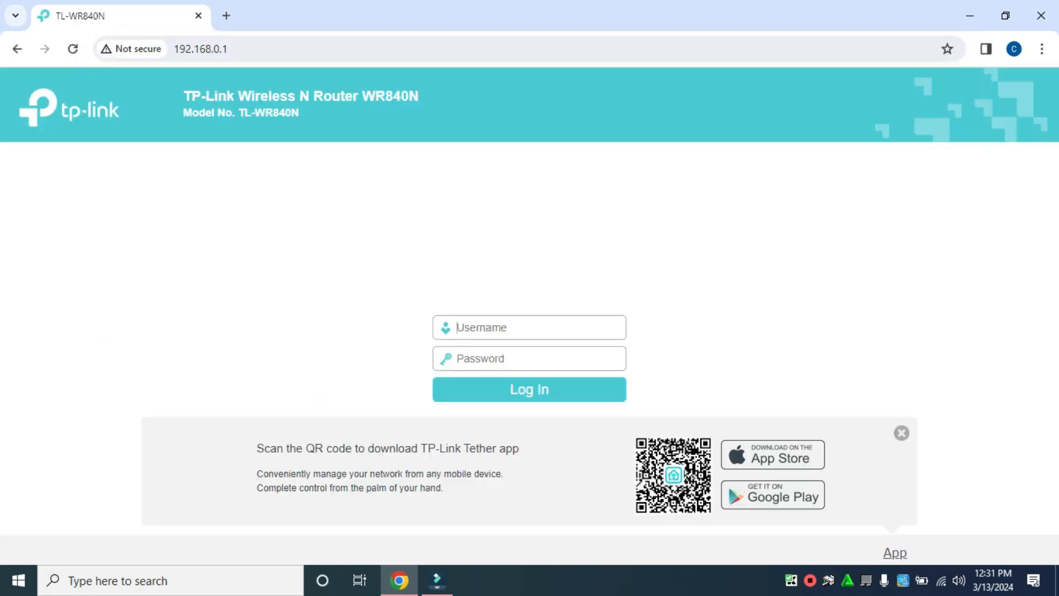
pyautogui.moveTo(201, 96); pyautogui.dragTo(301, 113)
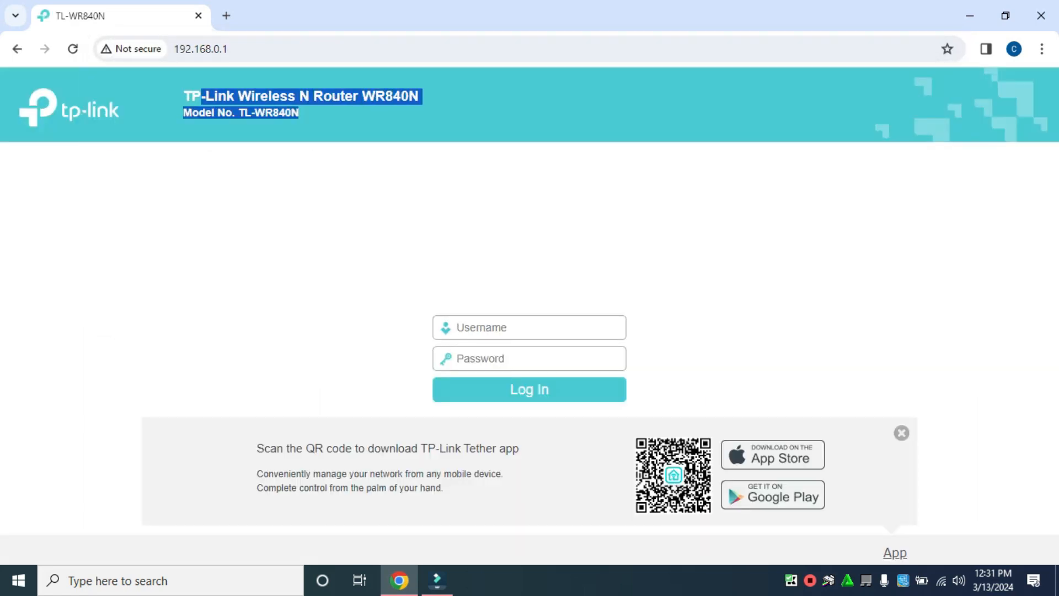
pyautogui.click(331, 118)
pyautogui.moveTo(184, 96); pyautogui.dragTo(299, 113)
pyautogui.click(331, 116)
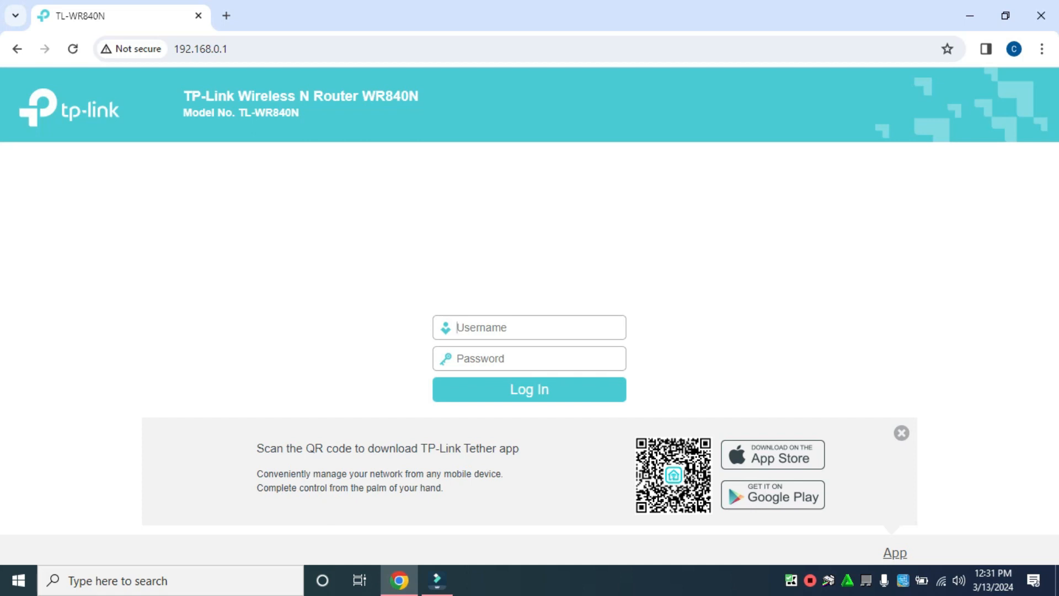
# Log in to the router as admin and continue to the Operation Mode step.
pyautogui.write('admin')
pyautogui.press('Tab')
pyautogui.write('admin')
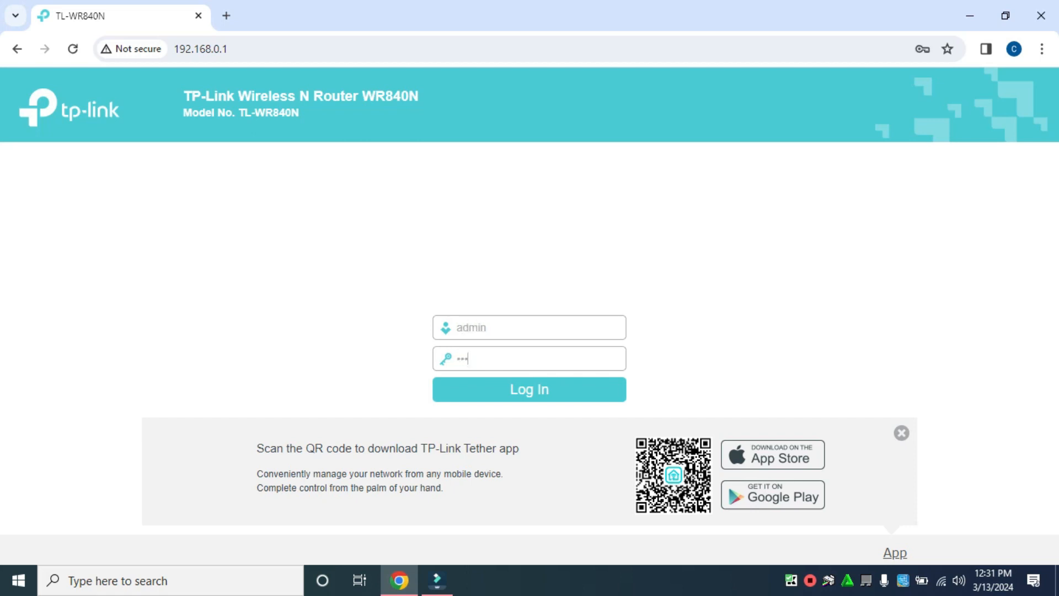
pyautogui.press('Return')
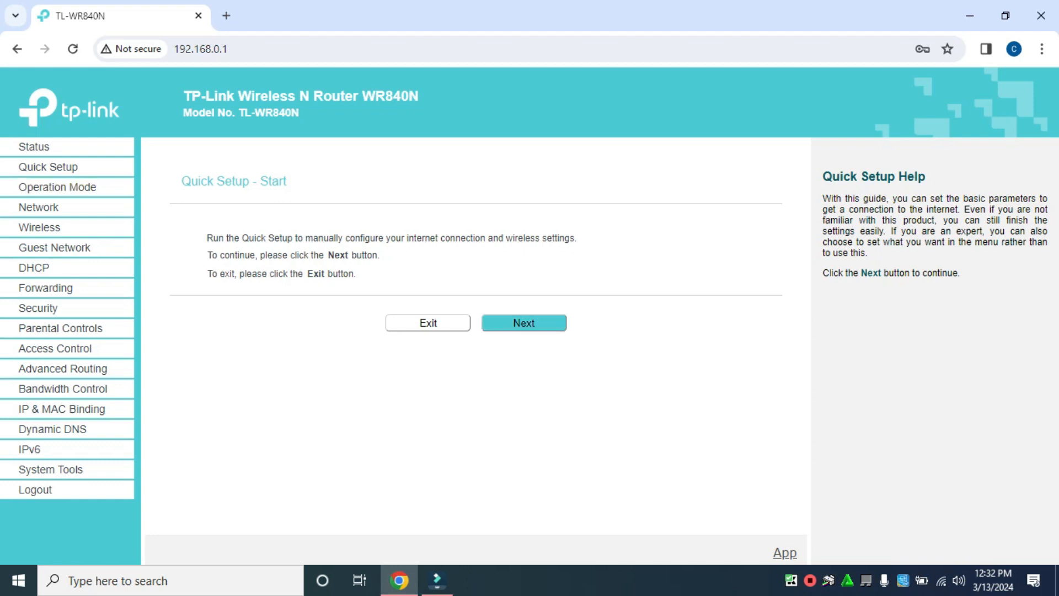
pyautogui.click(523, 322)
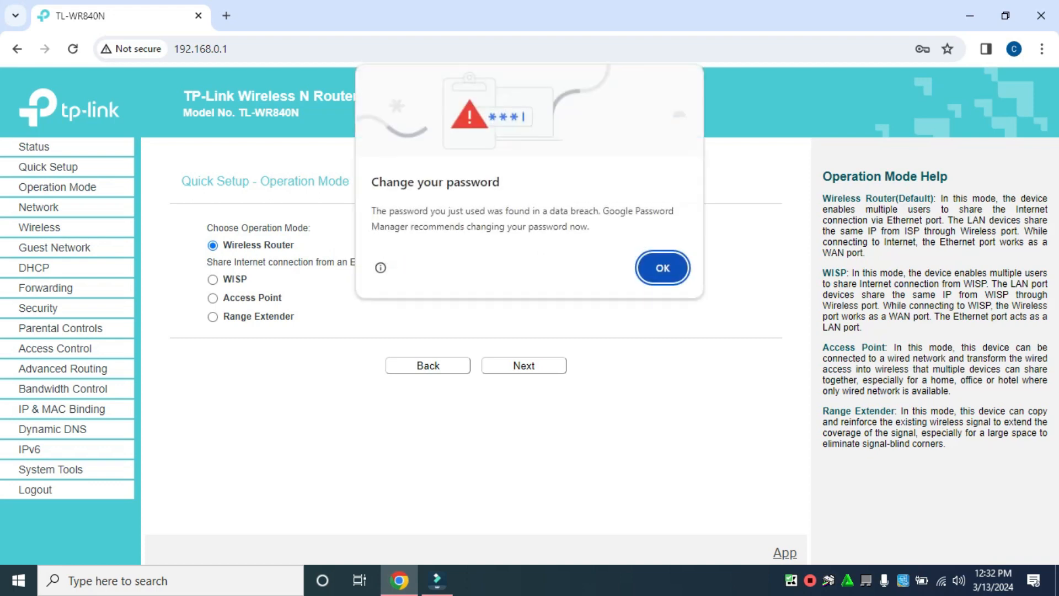
# Dismiss the password warning, select Access Point operation mode, and continue to Wireless settings.
pyautogui.press('Return')
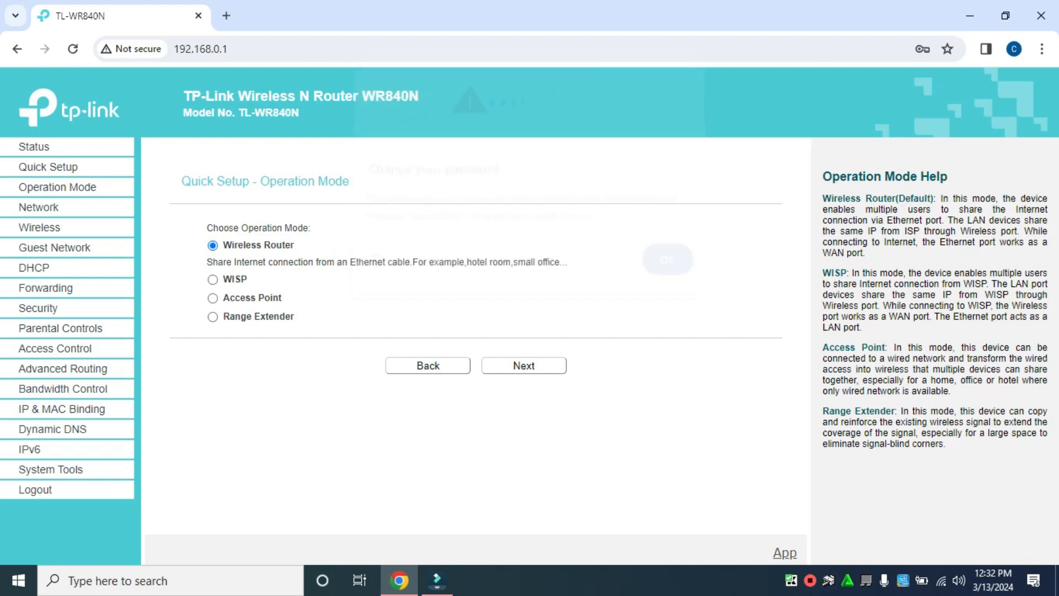
pyautogui.click(213, 298)
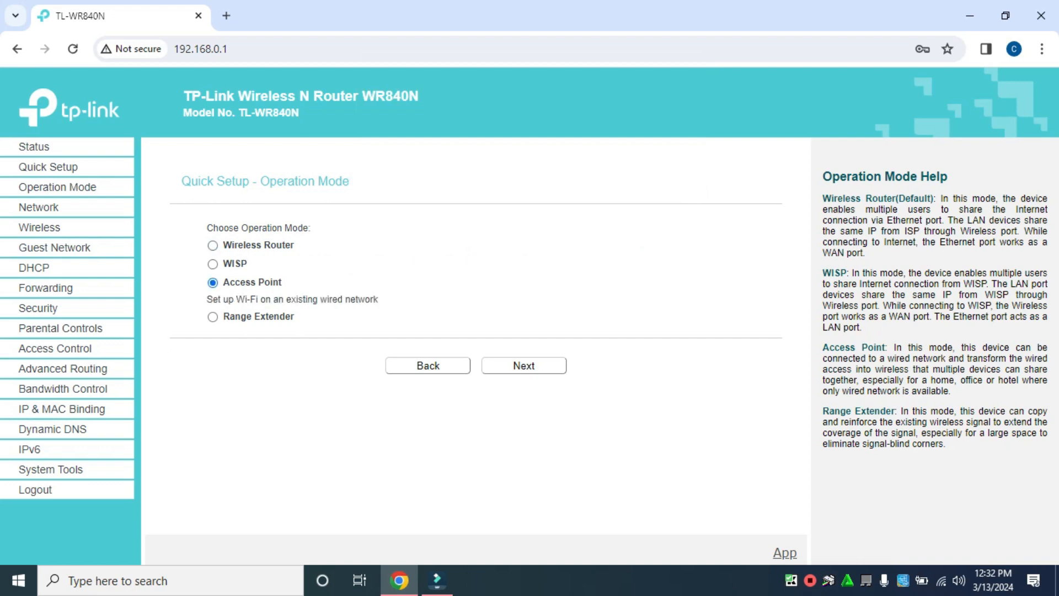
pyautogui.click(523, 365)
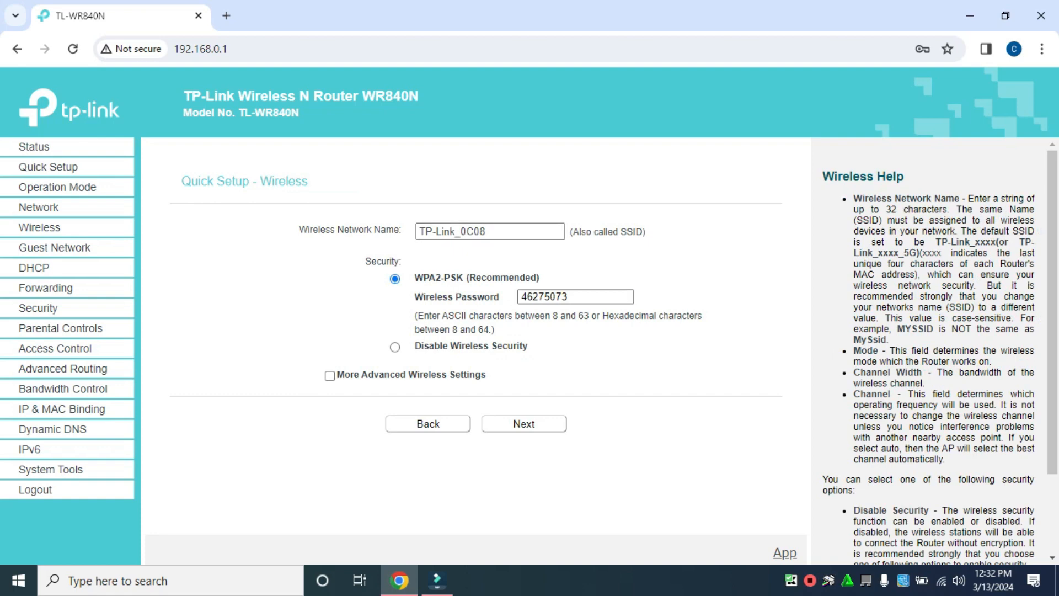
# Replace the wireless password with a new one and continue to Network Setting.
pyautogui.doubleClick(545, 296)
pyautogui.write('1234')
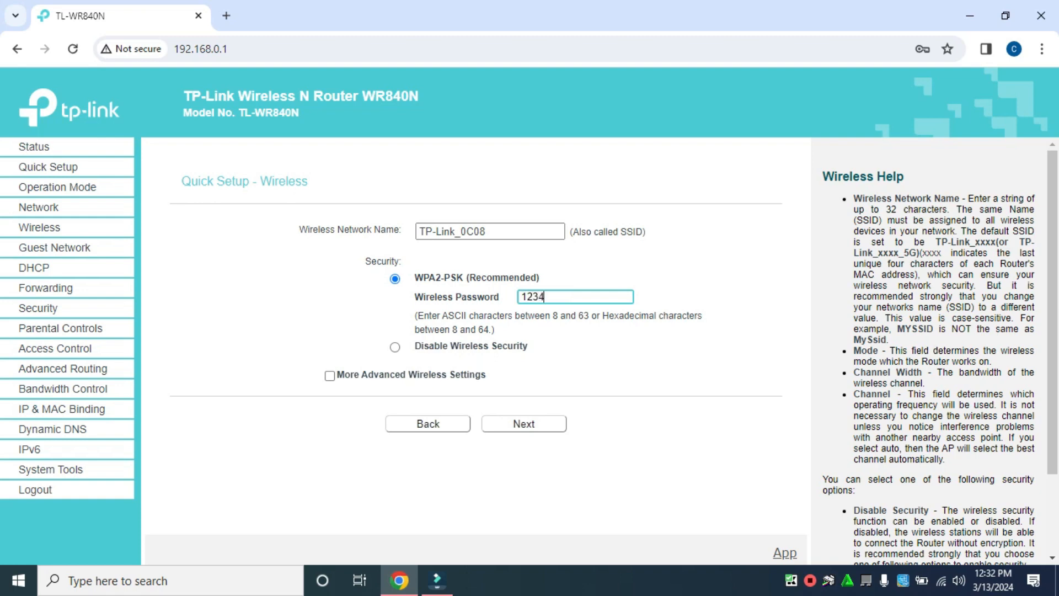
pyautogui.write('56789')
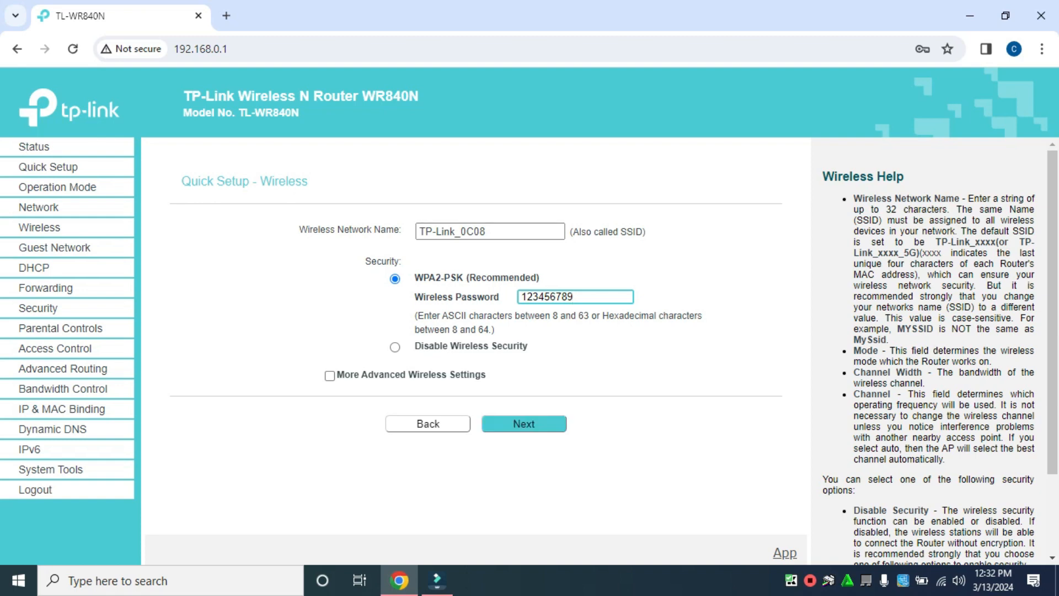
pyautogui.click(524, 424)
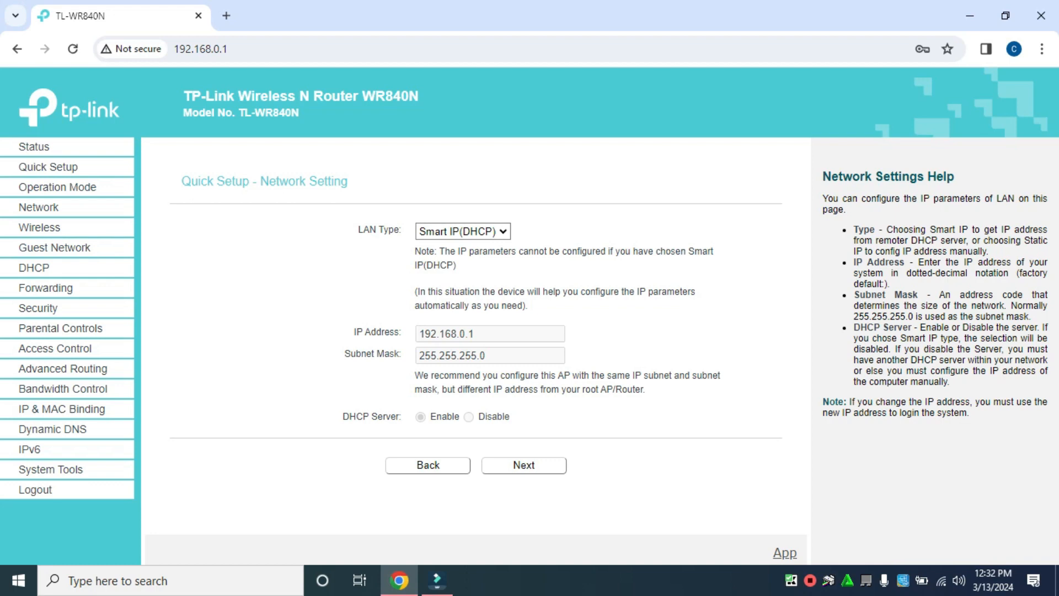
pyautogui.click(463, 231)
pyautogui.click(462, 231)
pyautogui.click(463, 231)
# Go to the review page and Finish Quick Setup so the router reboots.
pyautogui.click(523, 465)
pyautogui.scroll(-2, 486, 331)
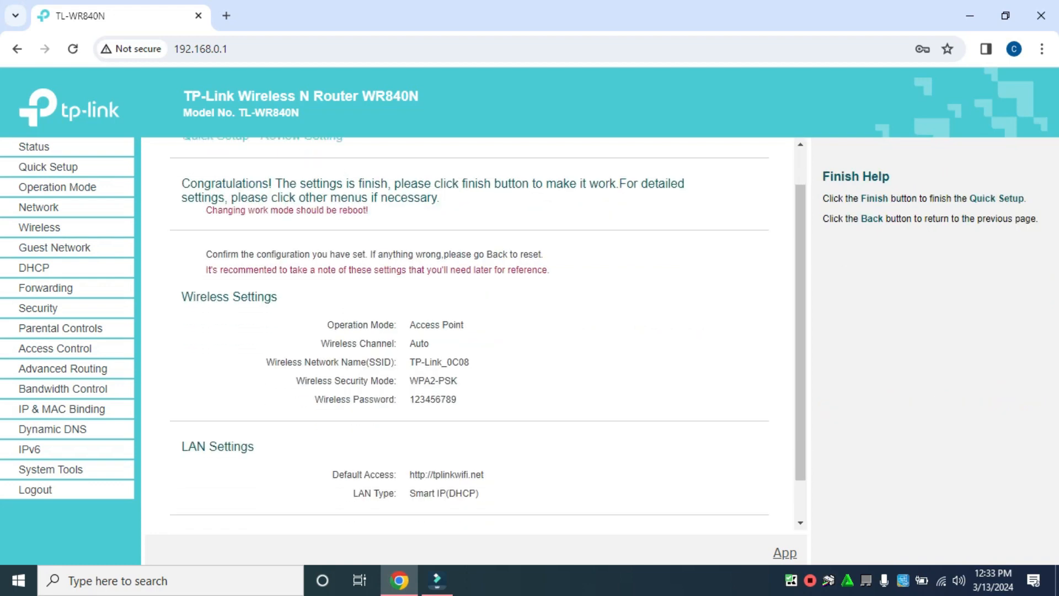
pyautogui.click(517, 493)
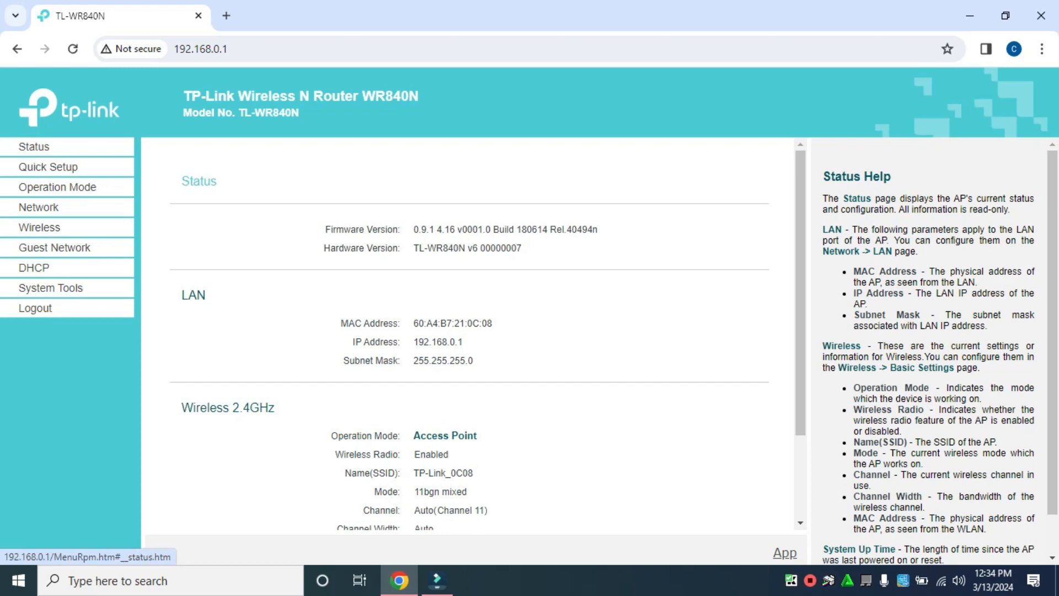
# Highlight the Access Point operation mode under Wireless 2.4GHz on the Status page.
pyautogui.scroll(-3, 468, 334)
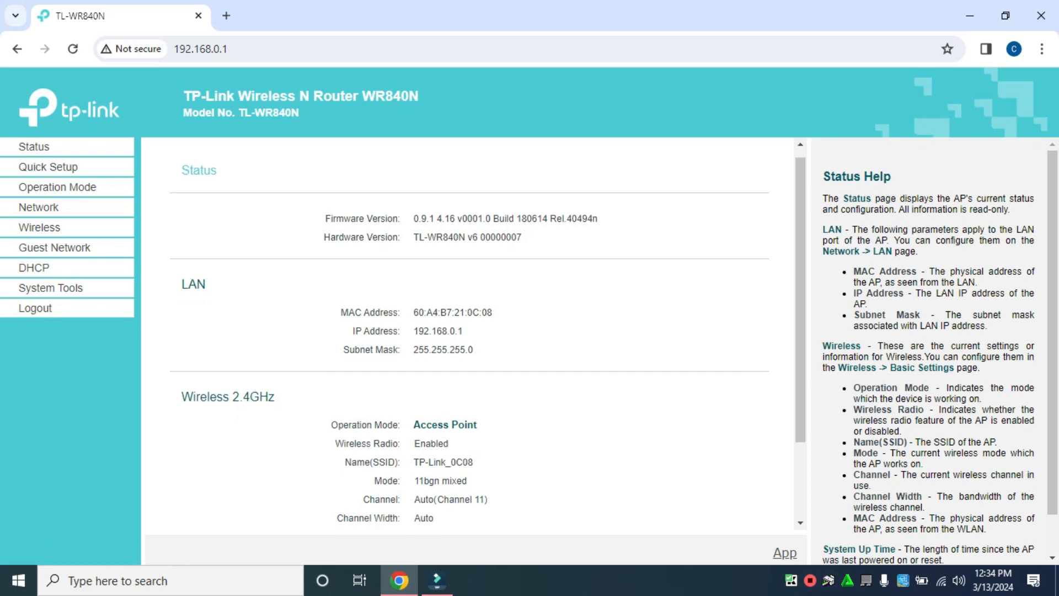
pyautogui.scroll(3, 469, 333)
pyautogui.scroll(-2, 469, 333)
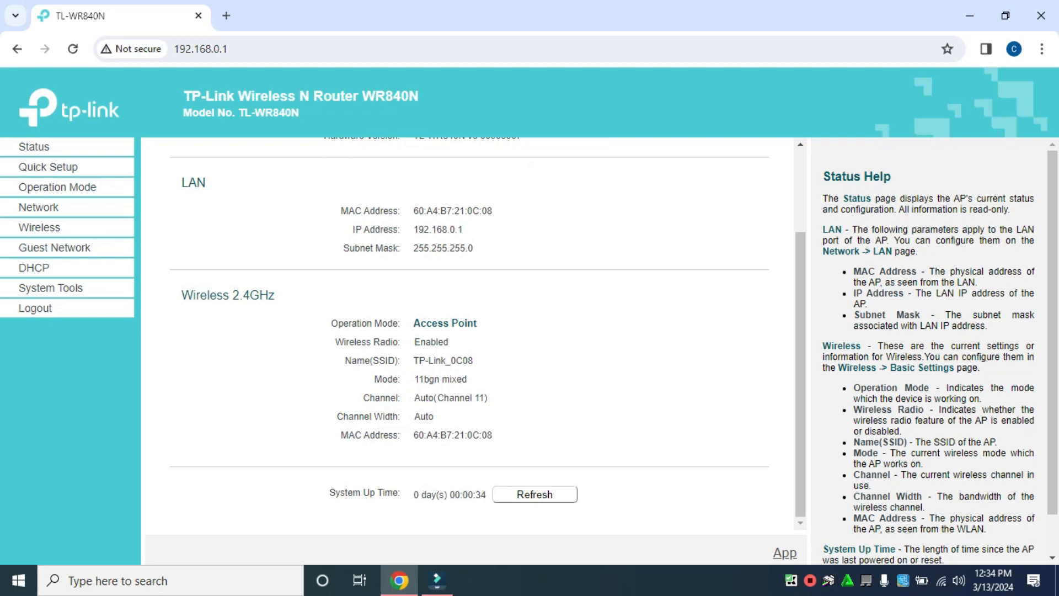
pyautogui.moveTo(413, 324); pyautogui.dragTo(478, 324)
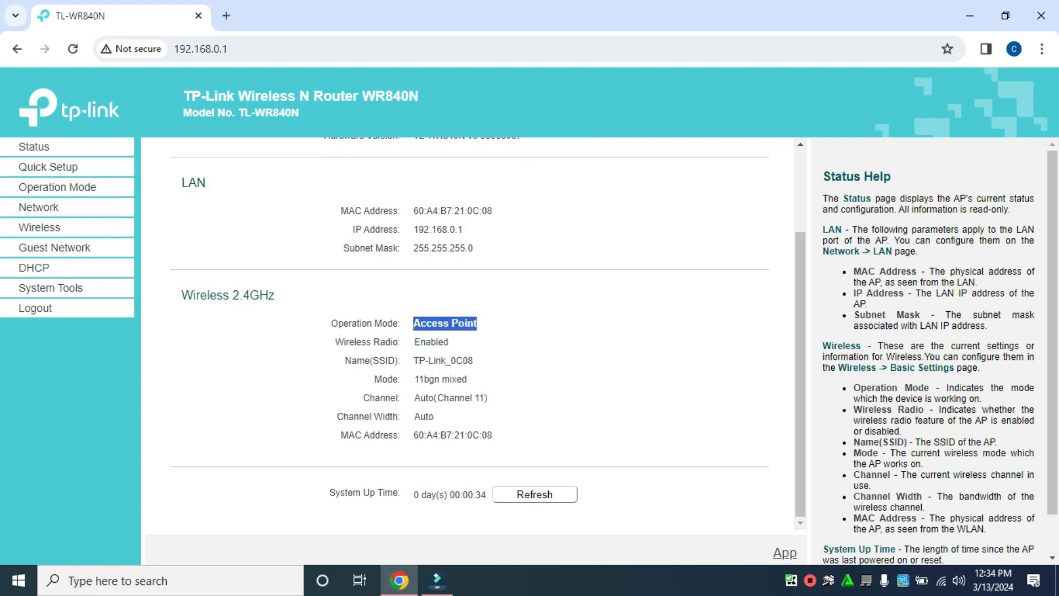
pyautogui.scroll(2, 469, 333)
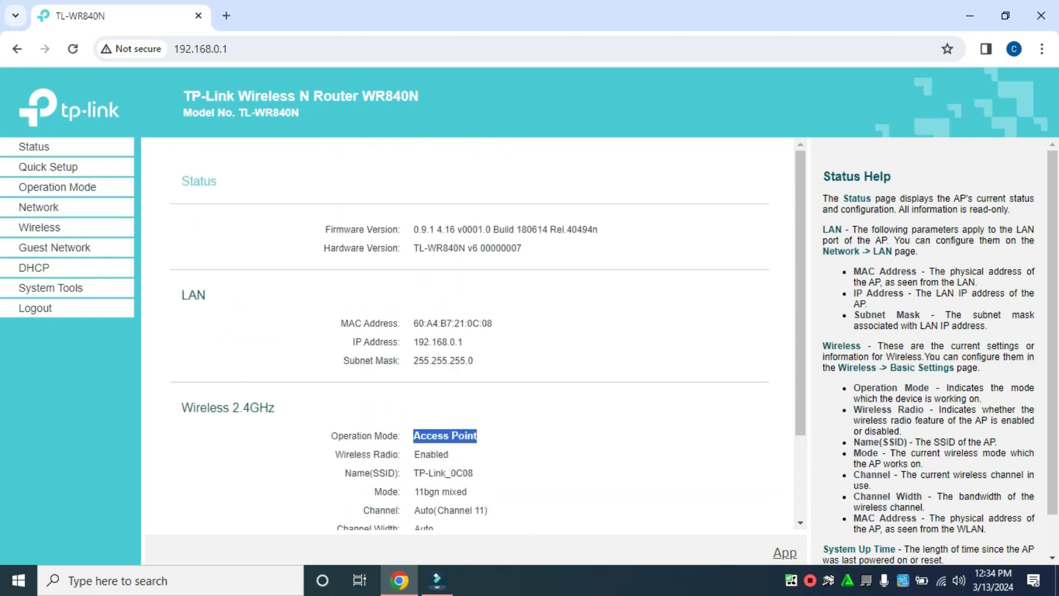
pyautogui.scroll(-2, 469, 333)
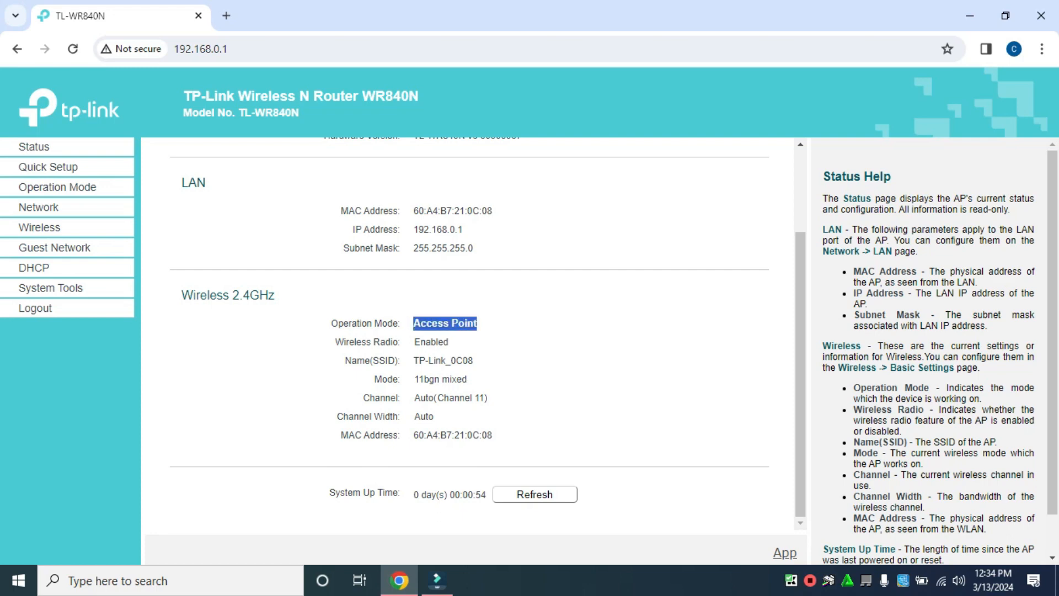
pyautogui.scroll(2, 469, 331)
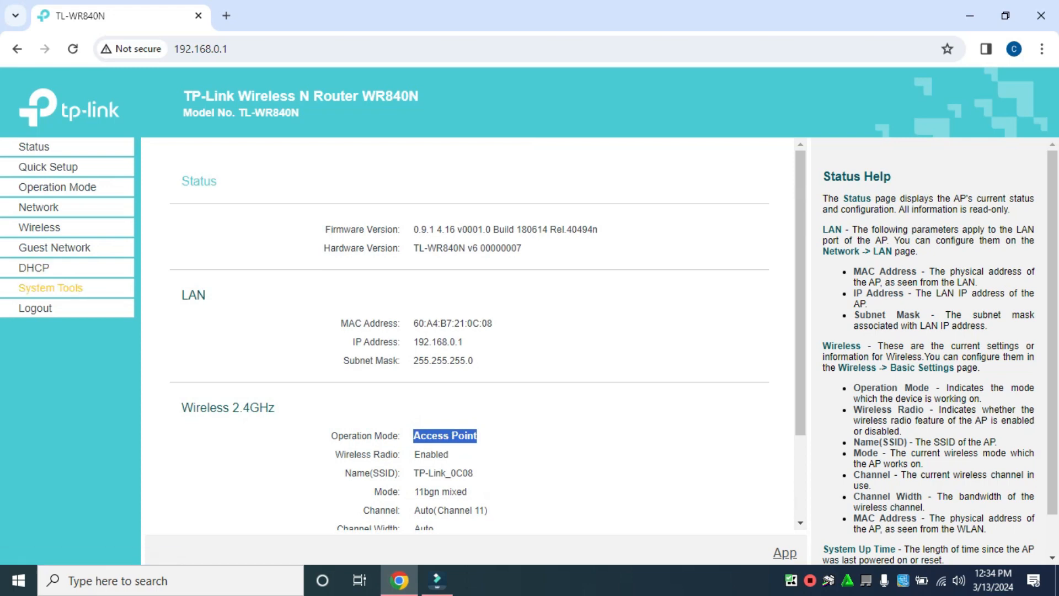
# Open DHCP Settings to check the server pool 192.168.0.100–192.168.0.199 and gateway 192.168.0.1.
pyautogui.click(34, 267)
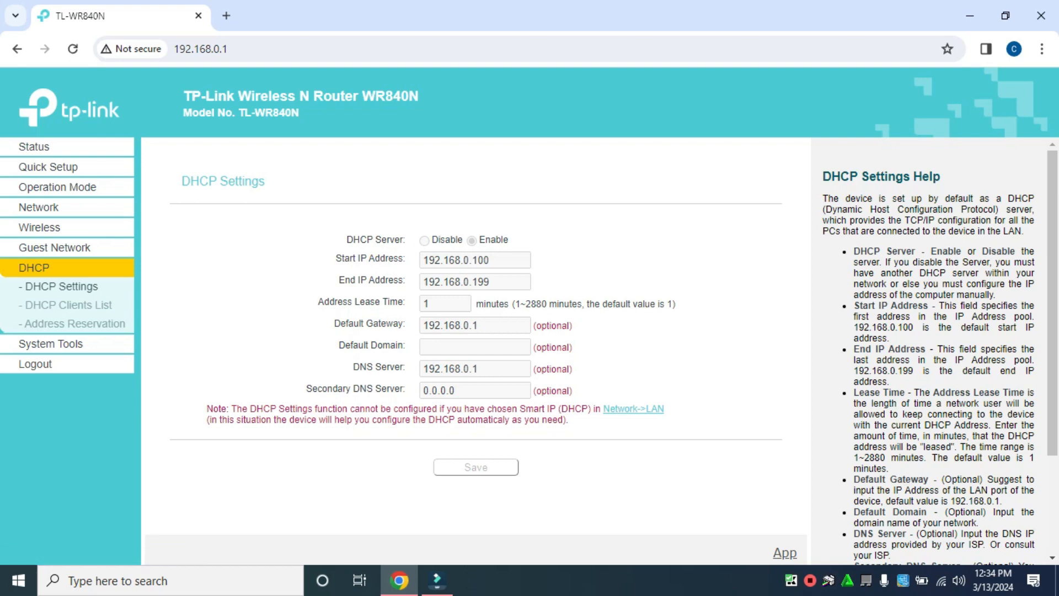
# Return to the Status page and highlight the Access Point operation mode value.
pyautogui.click(34, 146)
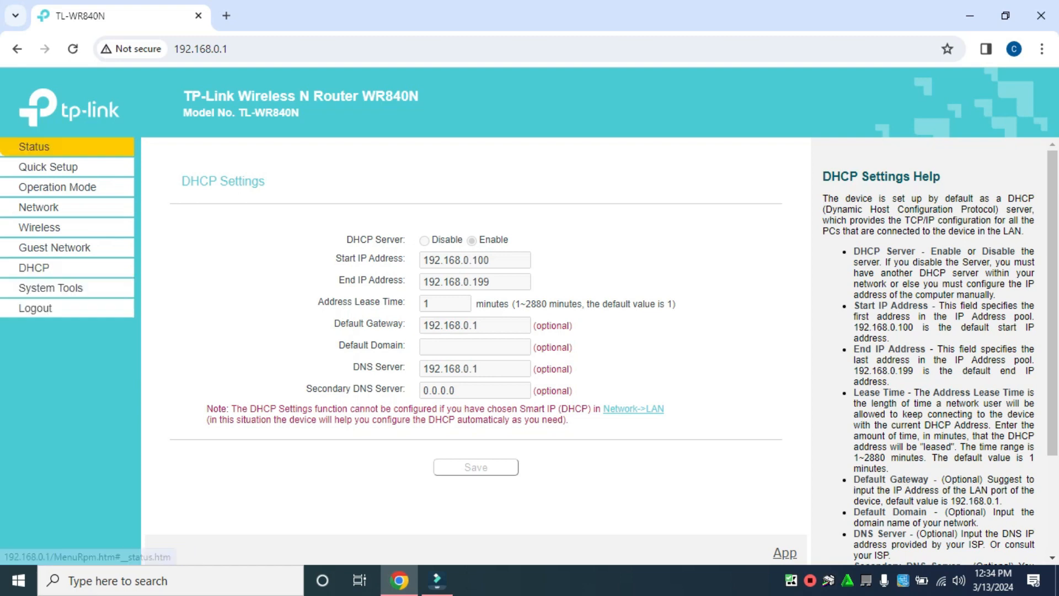
pyautogui.scroll(-2, 469, 331)
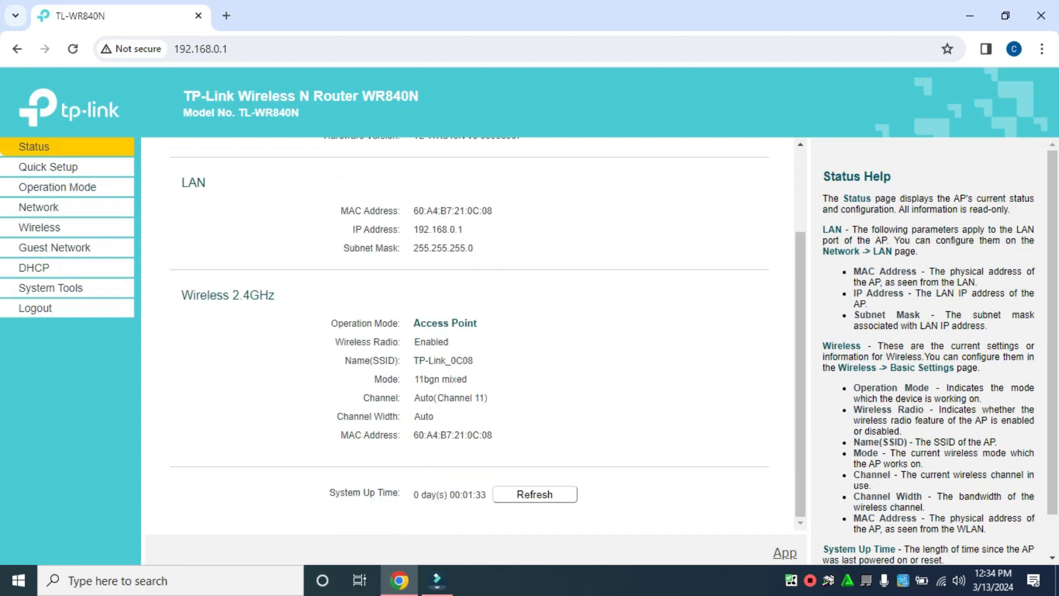
pyautogui.moveTo(414, 323); pyautogui.dragTo(479, 339)
pyautogui.scroll(2, 469, 331)
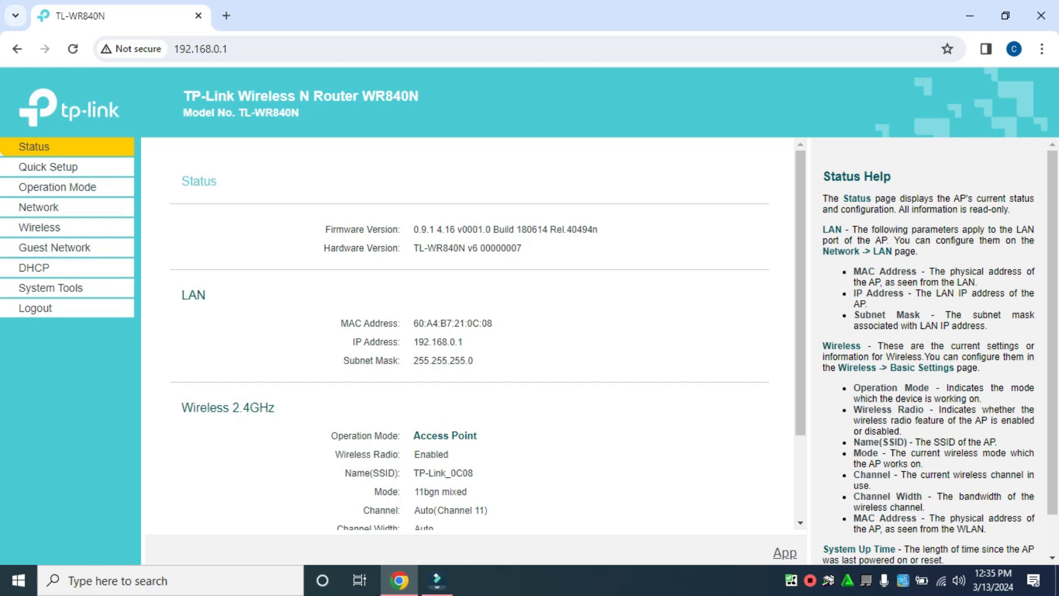
pyautogui.moveTo(414, 436); pyautogui.dragTo(477, 435)
pyautogui.click(523, 435)
pyautogui.scroll(-2, 468, 386)
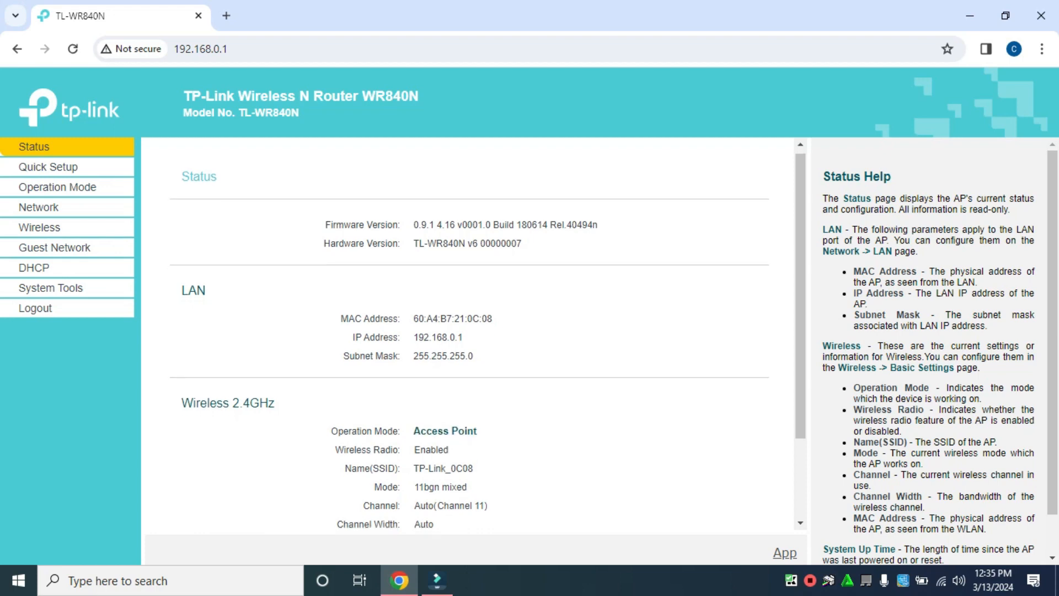
pyautogui.scroll(2, 469, 331)
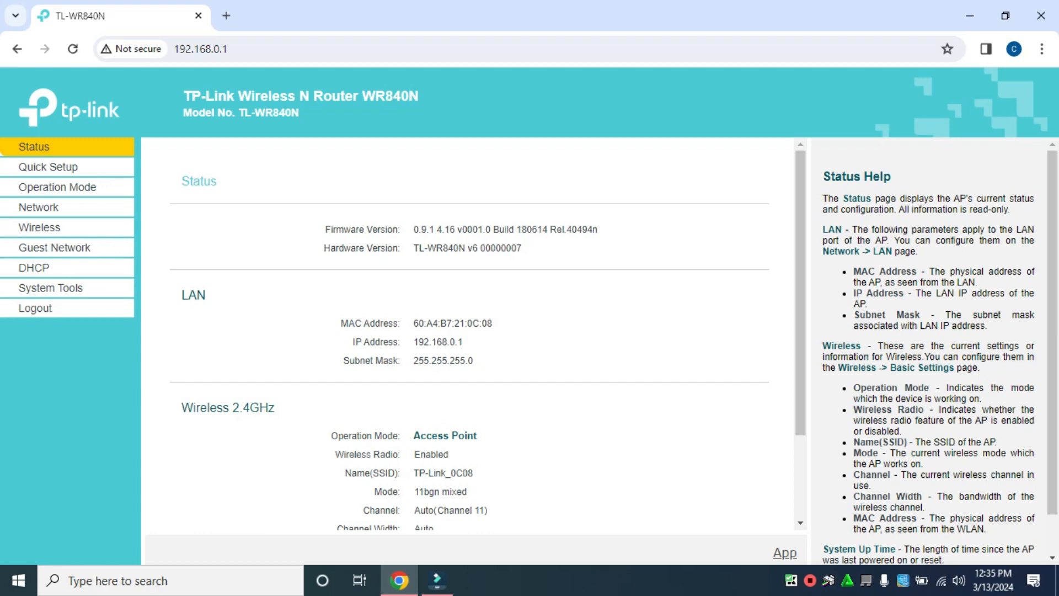
pyautogui.scroll(-2, 469, 331)
pyautogui.scroll(2, 469, 331)
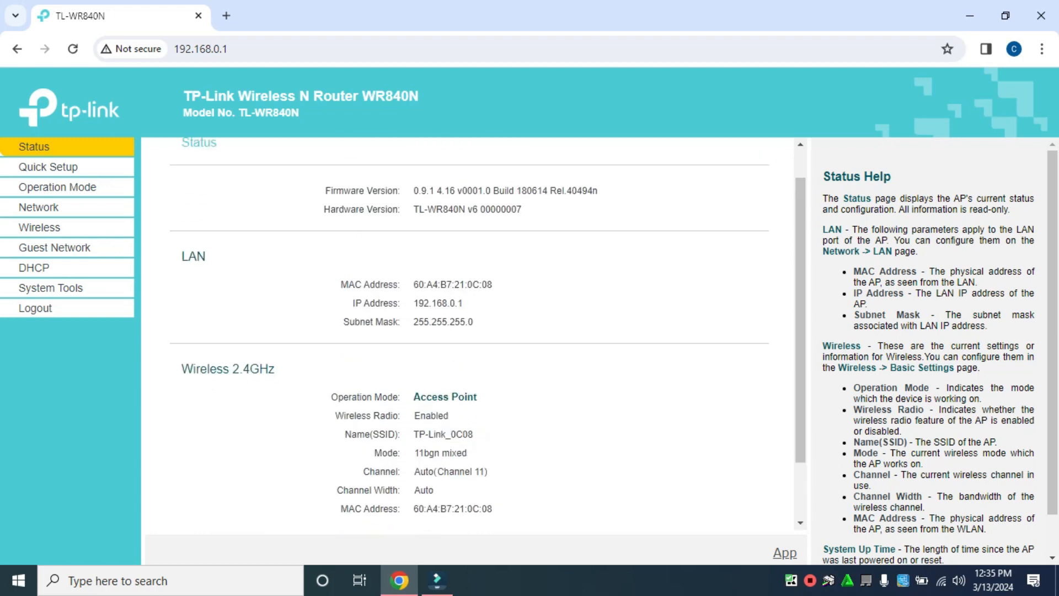
pyautogui.scroll(-2, 468, 331)
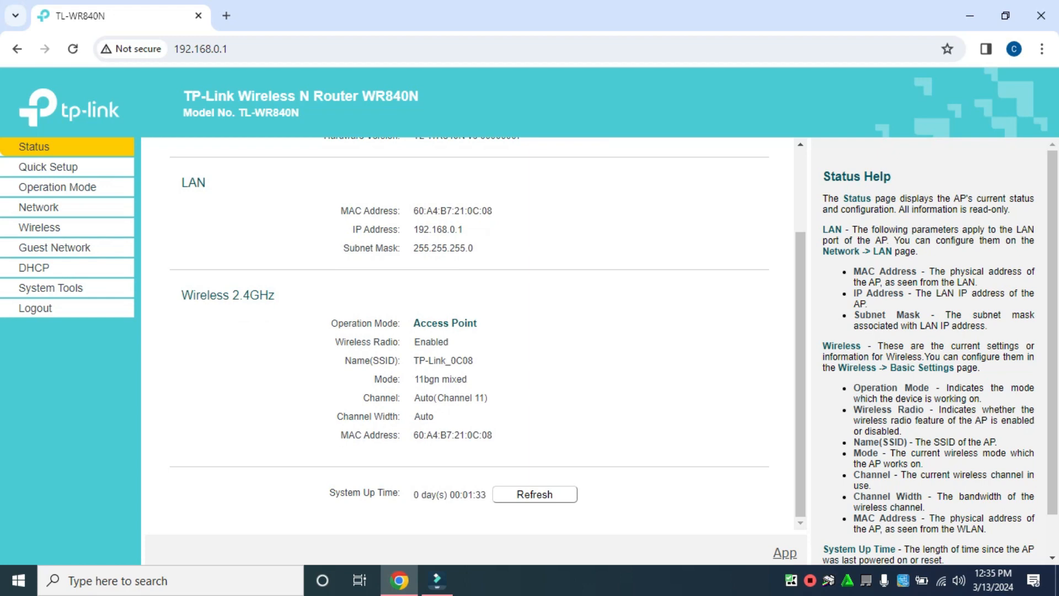
pyautogui.moveTo(420, 324); pyautogui.dragTo(478, 323)
pyautogui.click(485, 325)
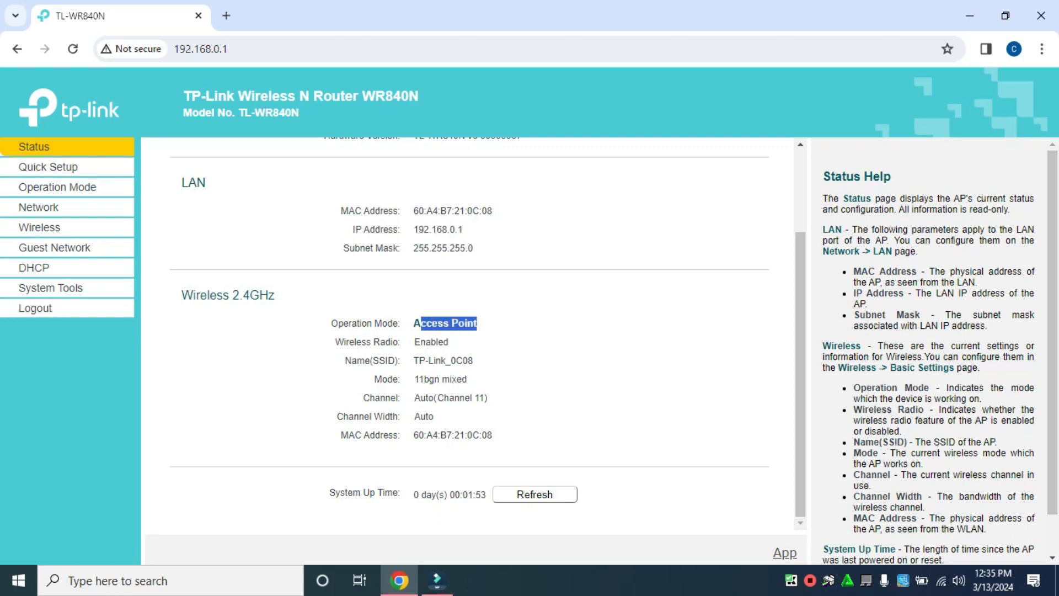
pyautogui.click(485, 325)
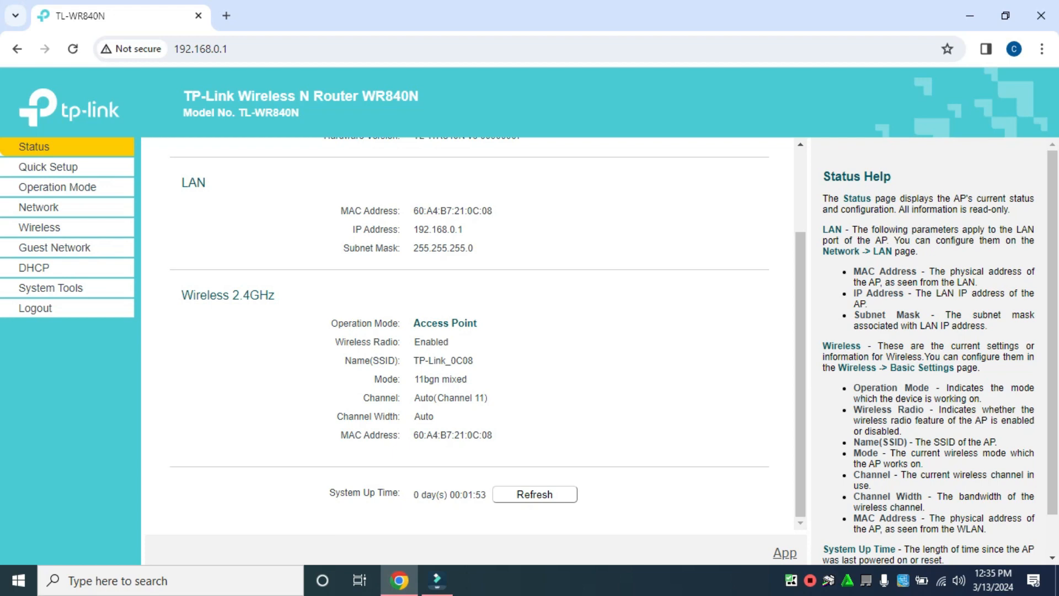
# Disconnect the PC from the JJCH PISOWIFI 2 Wi-Fi and open a new Chrome tab.
pyautogui.click(941, 580)
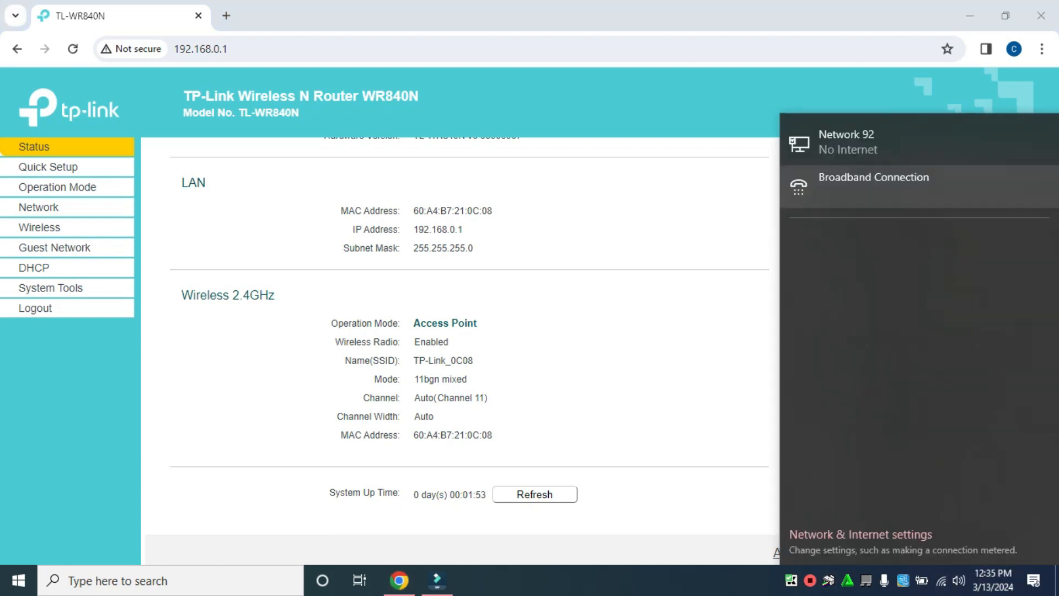
pyautogui.click(993, 319)
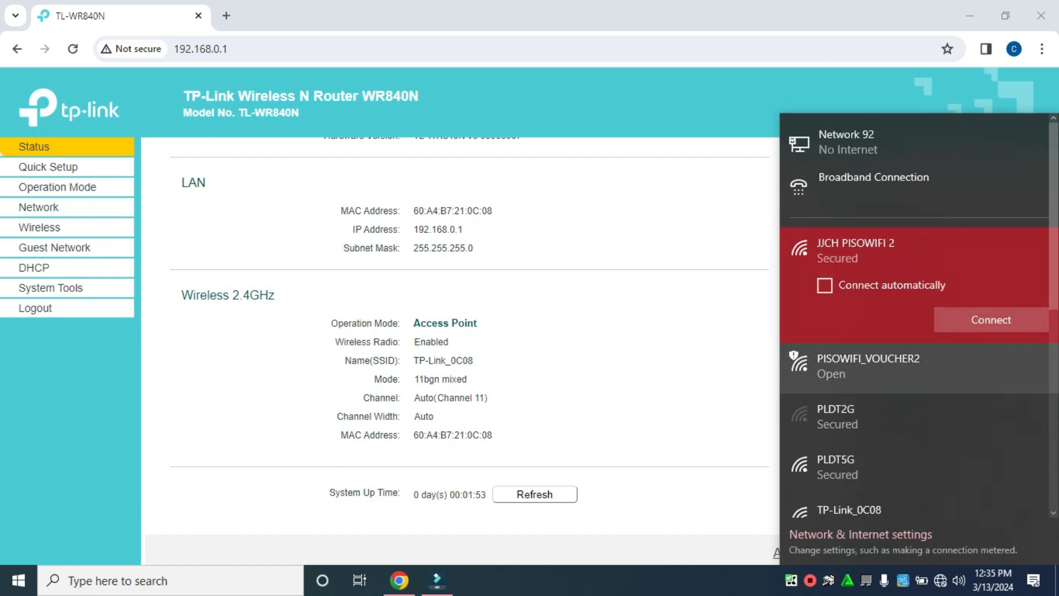
pyautogui.click(650, 381)
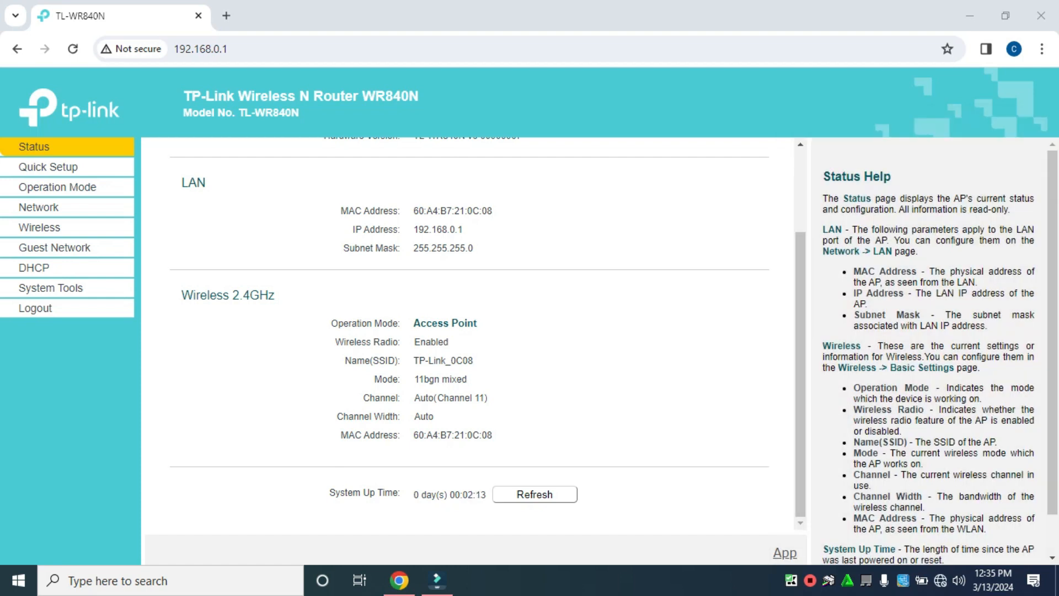
pyautogui.moveTo(420, 324); pyautogui.dragTo(478, 323)
pyautogui.click(479, 323)
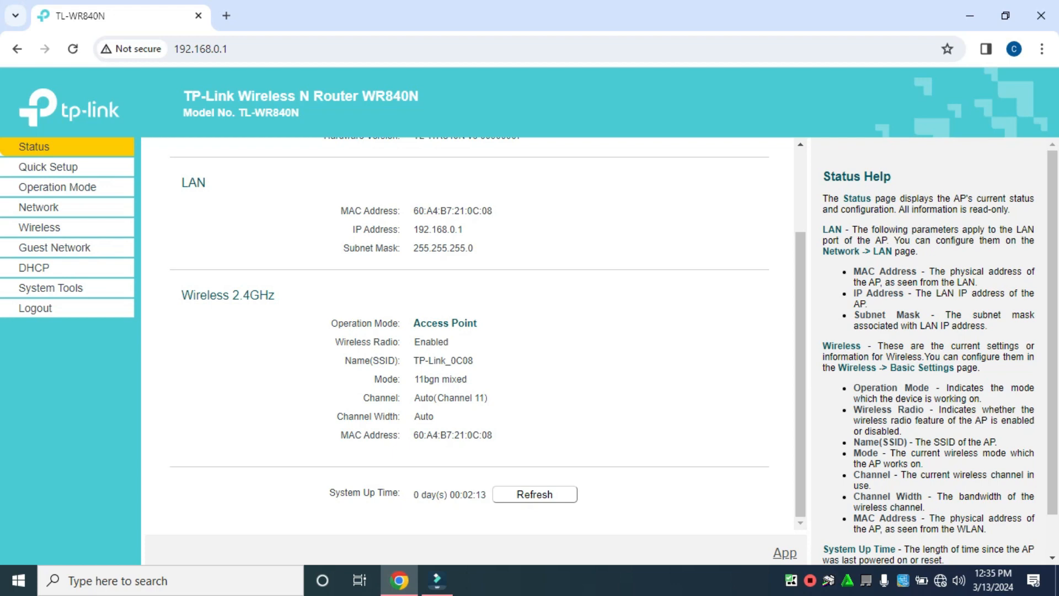
pyautogui.click(226, 15)
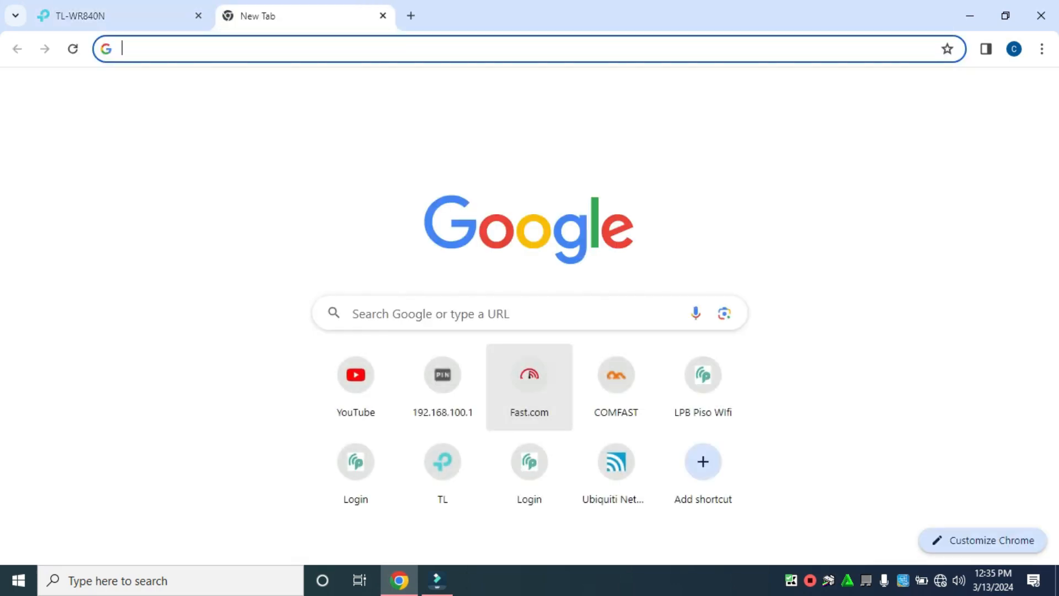
# Start loading Fast.com from the new tab's shortcut, then return to the router's Status tab.
pyautogui.click(529, 380)
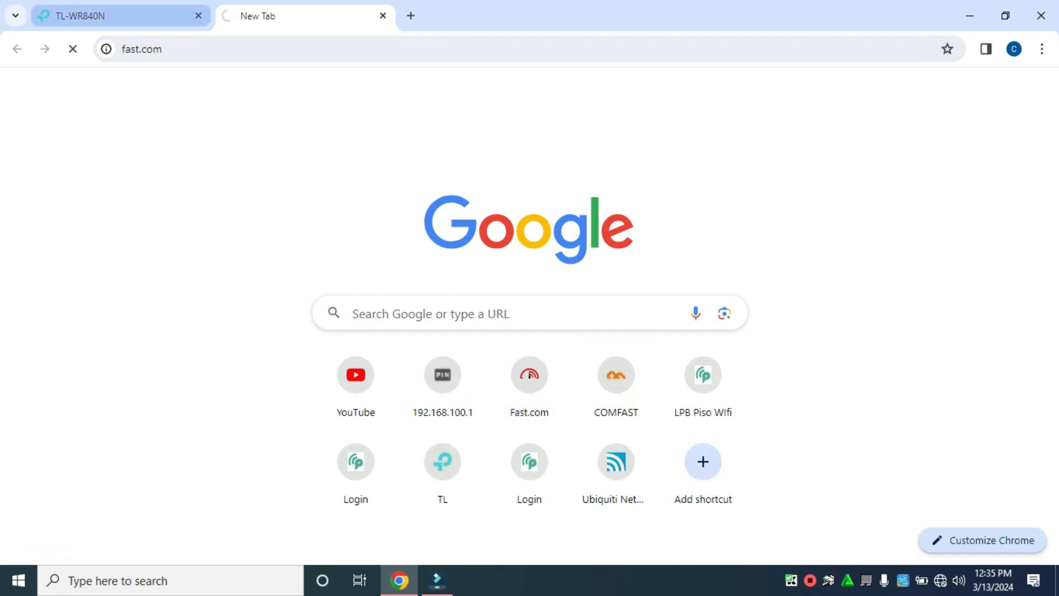
pyautogui.click(124, 16)
pyautogui.click(297, 16)
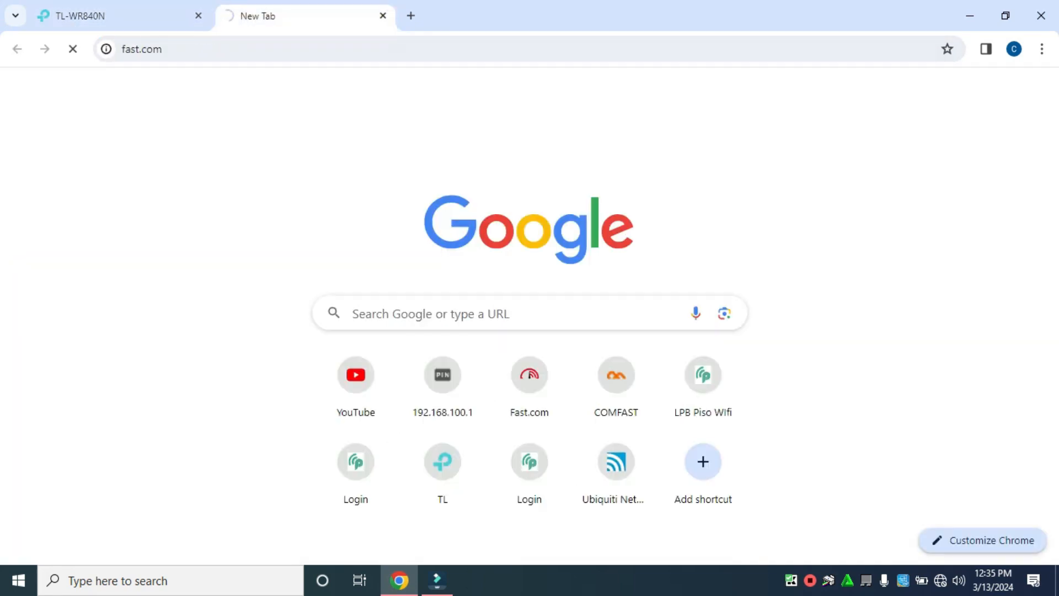
pyautogui.click(124, 16)
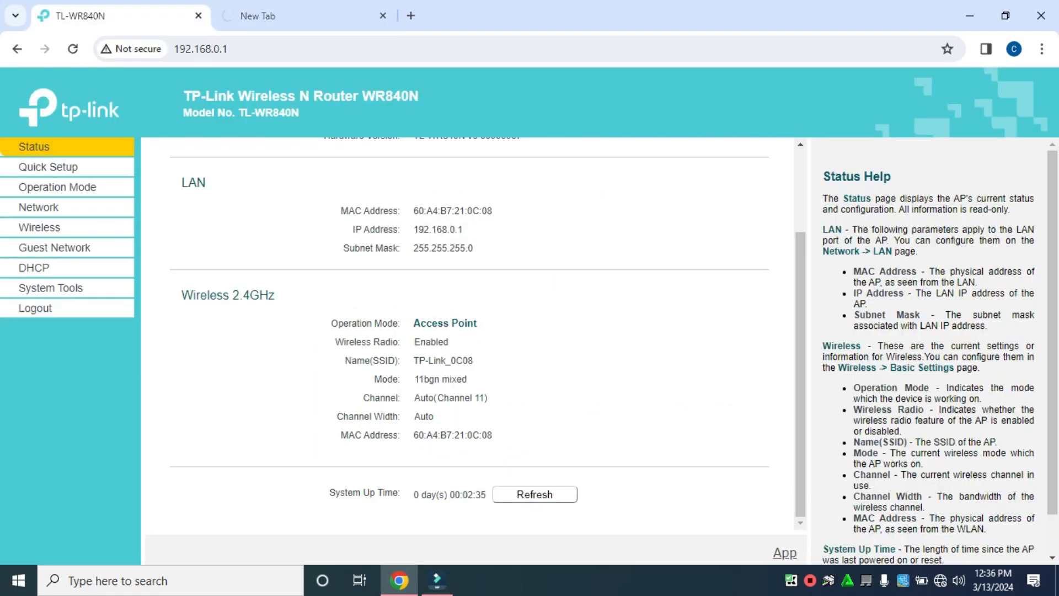
pyautogui.scroll(2, 468, 334)
pyautogui.scroll(-2, 469, 334)
pyautogui.scroll(2, 469, 334)
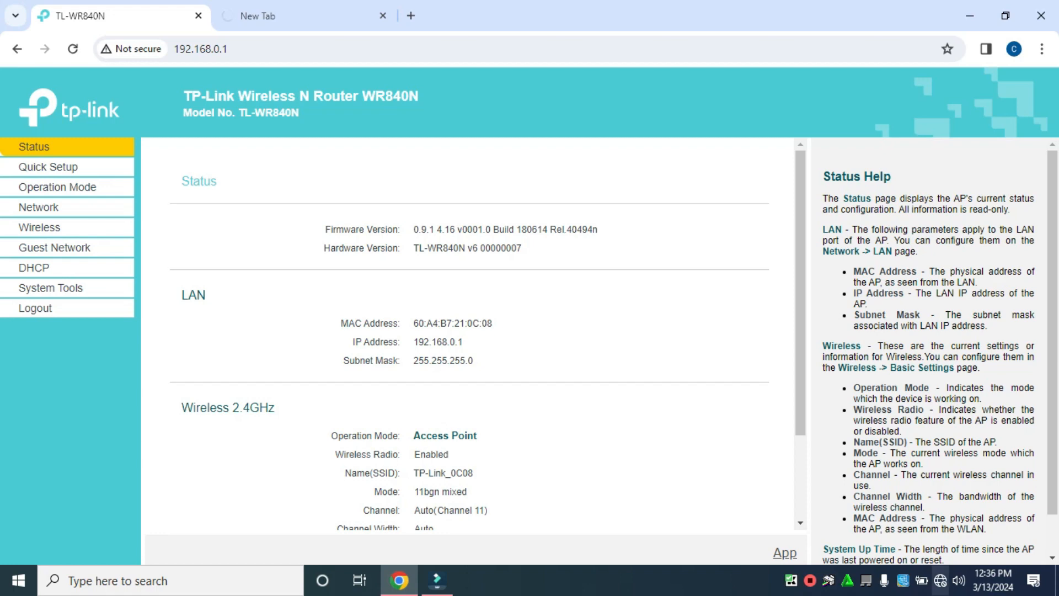
# Bring up Network & Internet settings, close them, and reload the router status page.
pyautogui.rightClick(940, 580)
pyautogui.click(932, 563)
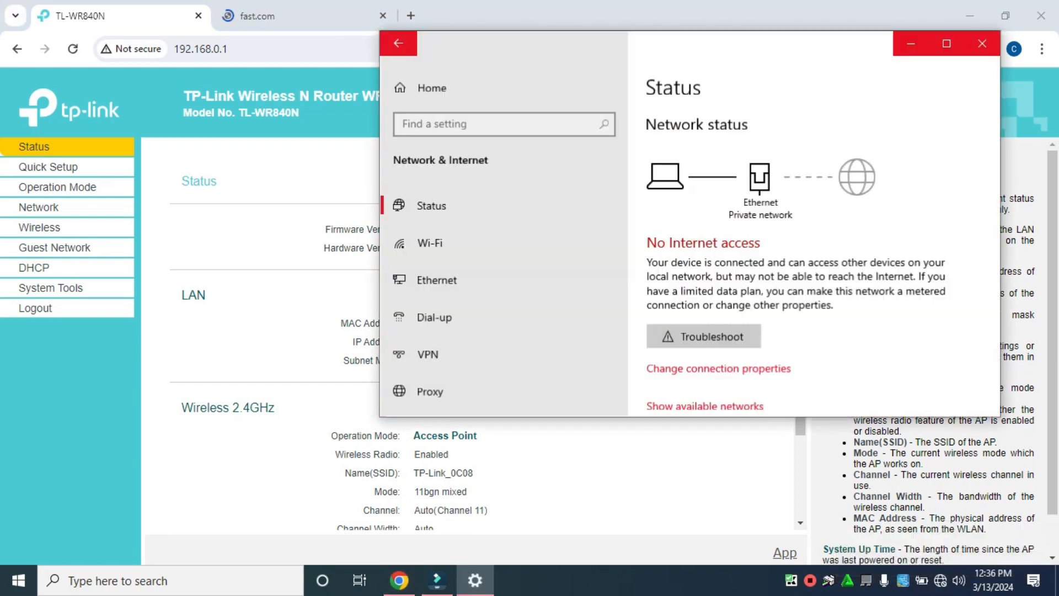
pyautogui.click(984, 40)
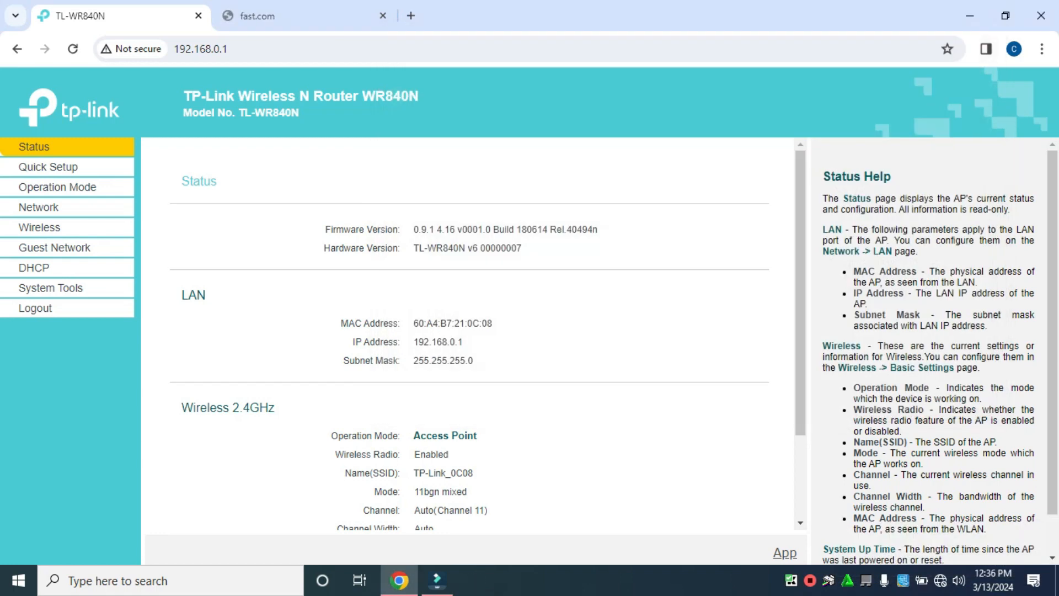
pyautogui.click(72, 49)
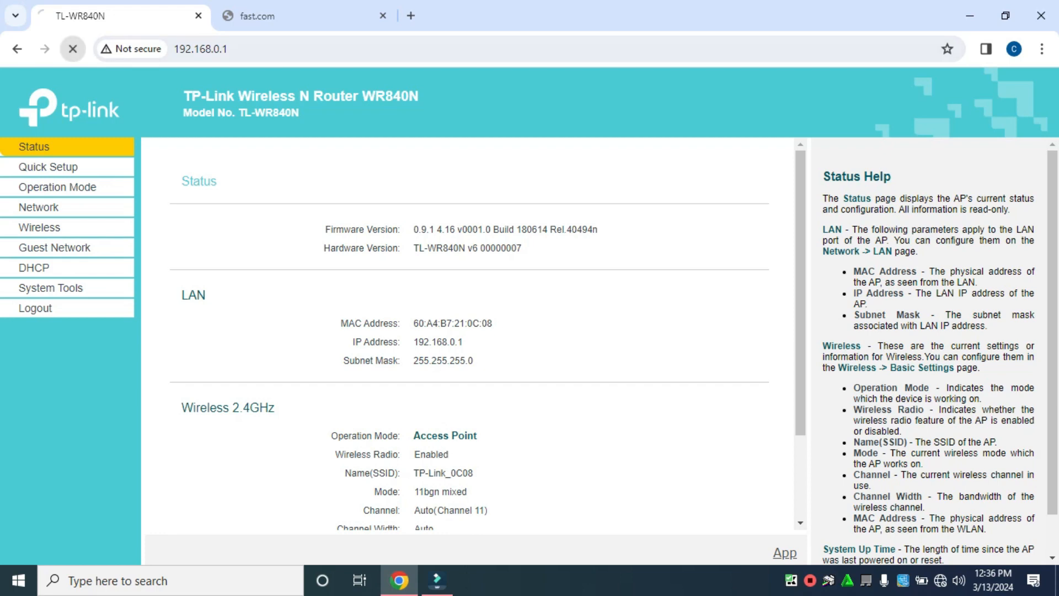
# Disable and re-enable the Ethernet adapter in Network Connections, then close the network windows.
pyautogui.rightClick(940, 580)
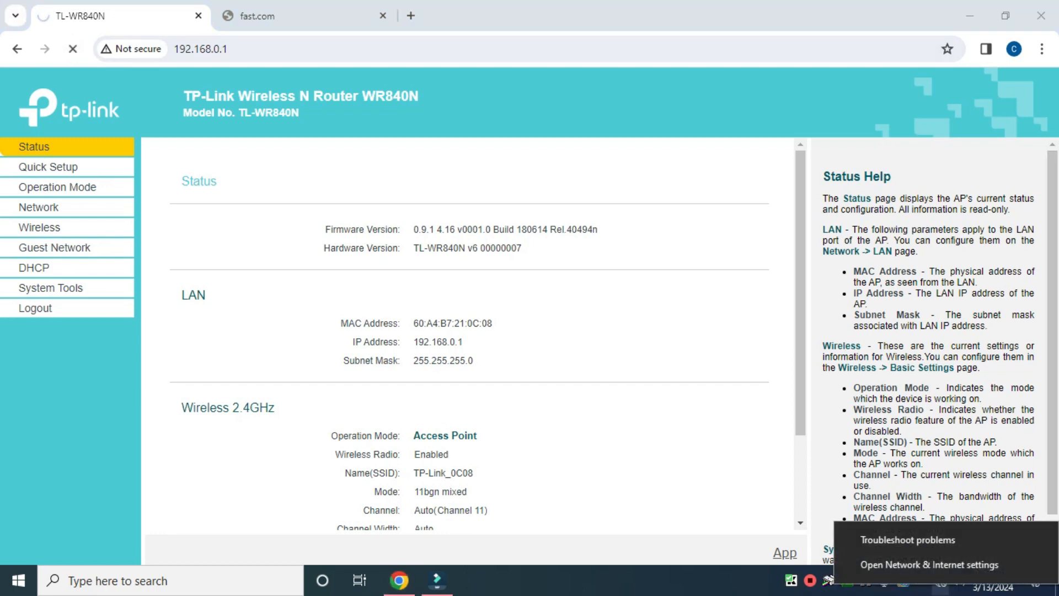
pyautogui.click(904, 562)
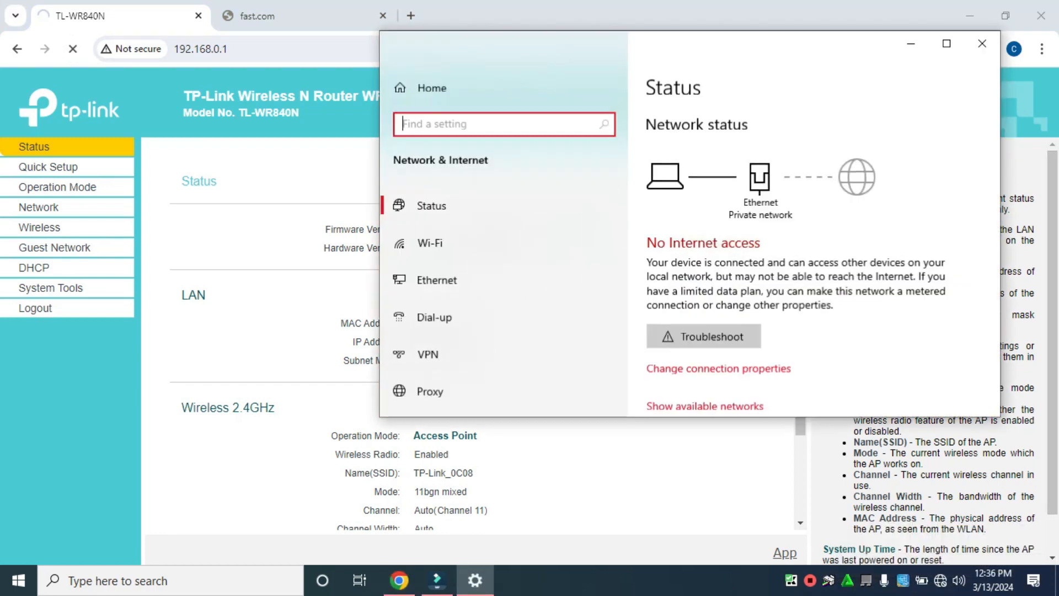
pyautogui.click(436, 280)
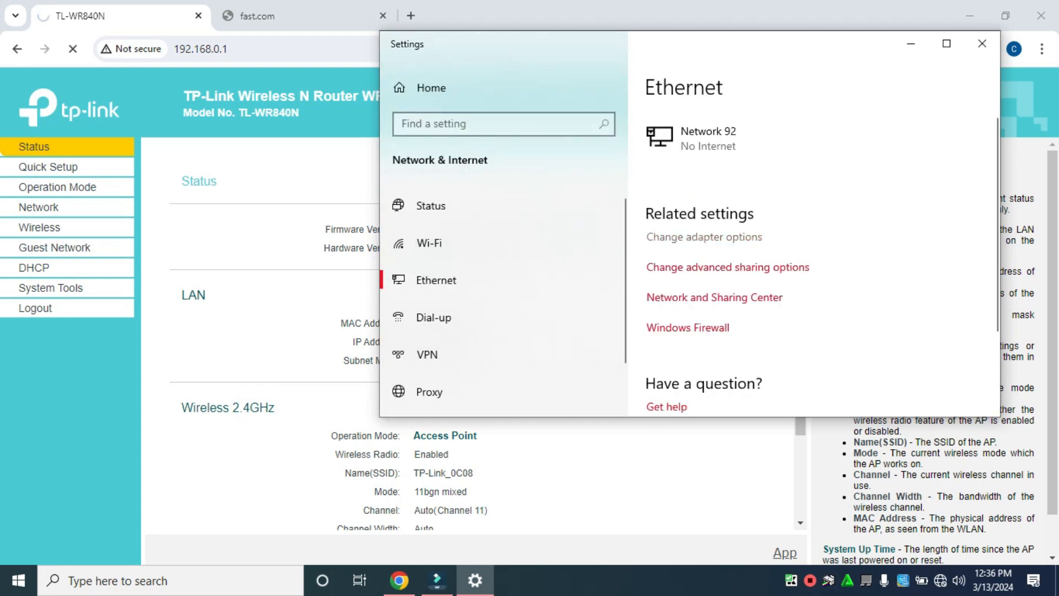
pyautogui.click(704, 237)
pyautogui.rightClick(554, 145)
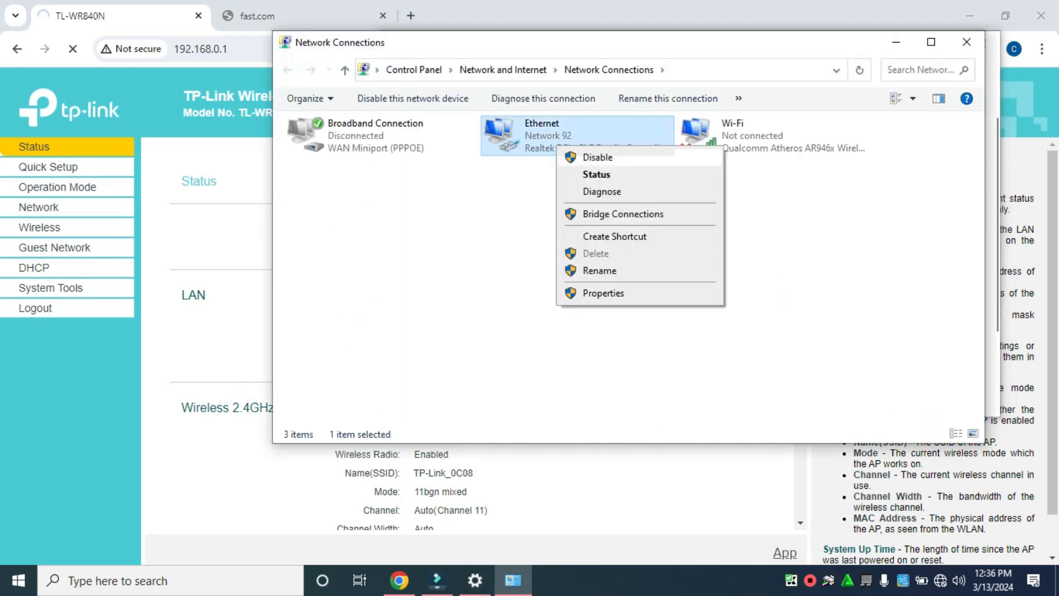
pyautogui.click(574, 157)
pyautogui.rightClick(522, 140)
pyautogui.click(561, 150)
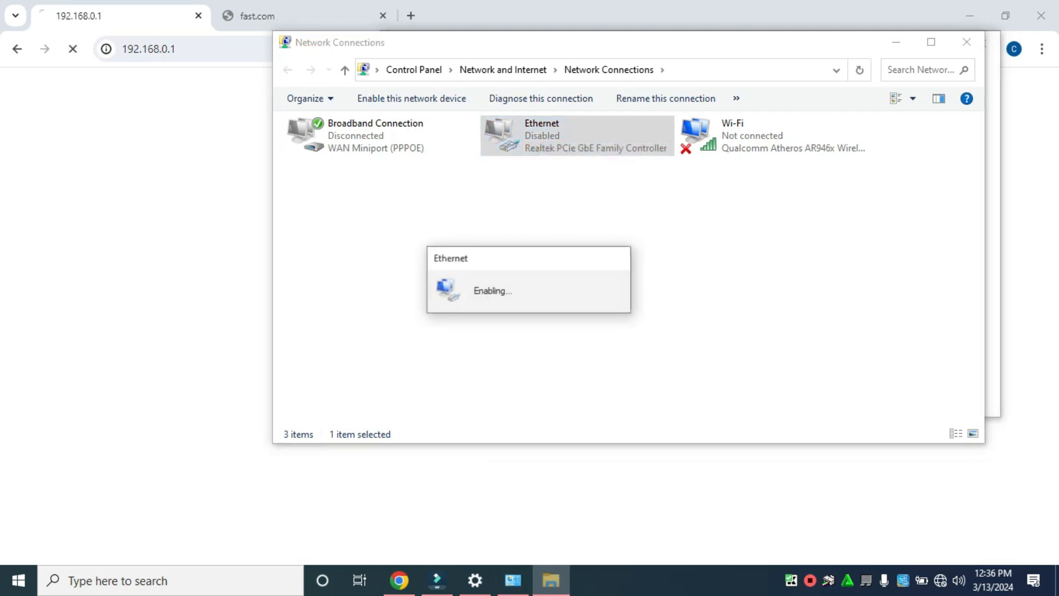
pyautogui.click(966, 41)
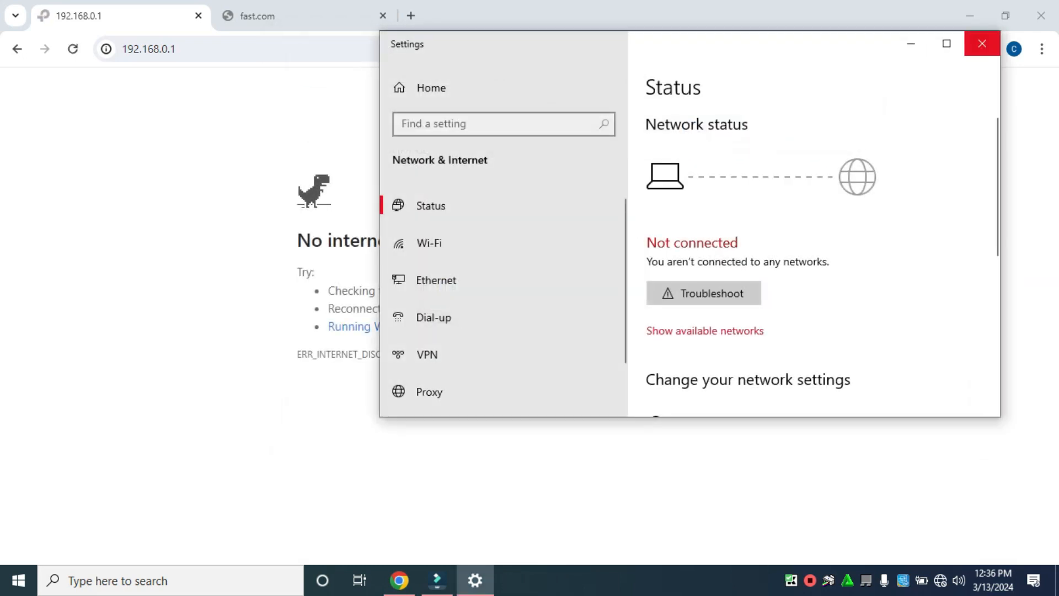
pyautogui.click(981, 43)
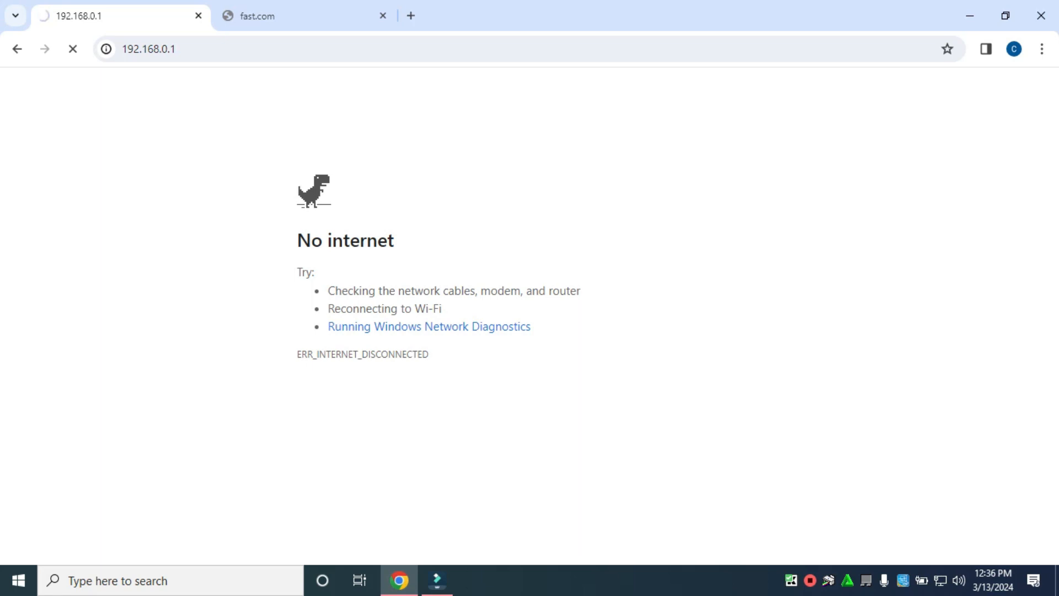
# Let the Fast.com speed test run to completion at 95 Mbps while the router tab times out.
pyautogui.click(305, 16)
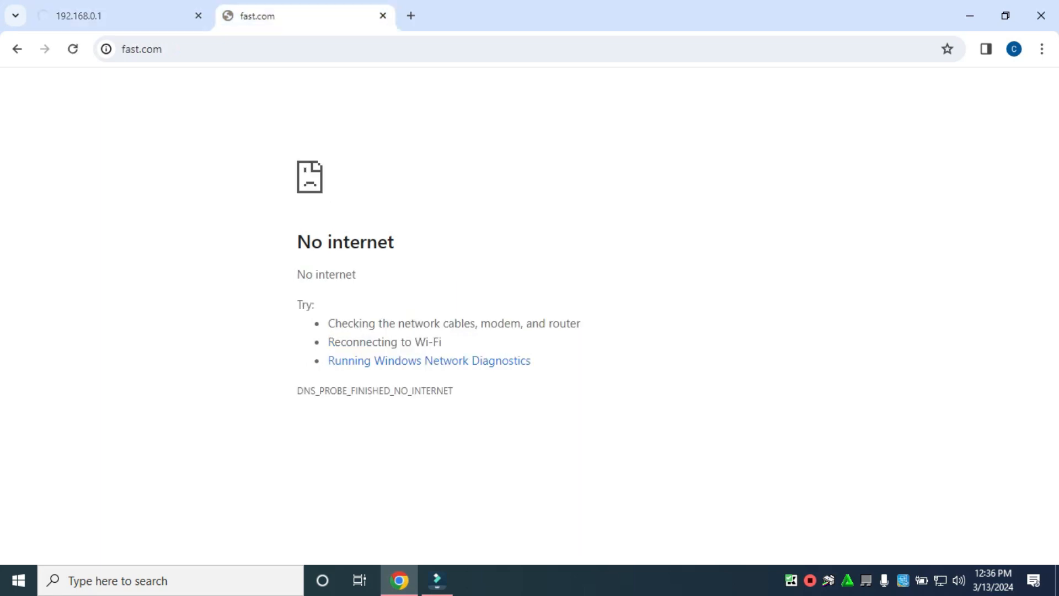
pyautogui.click(121, 16)
pyautogui.click(305, 16)
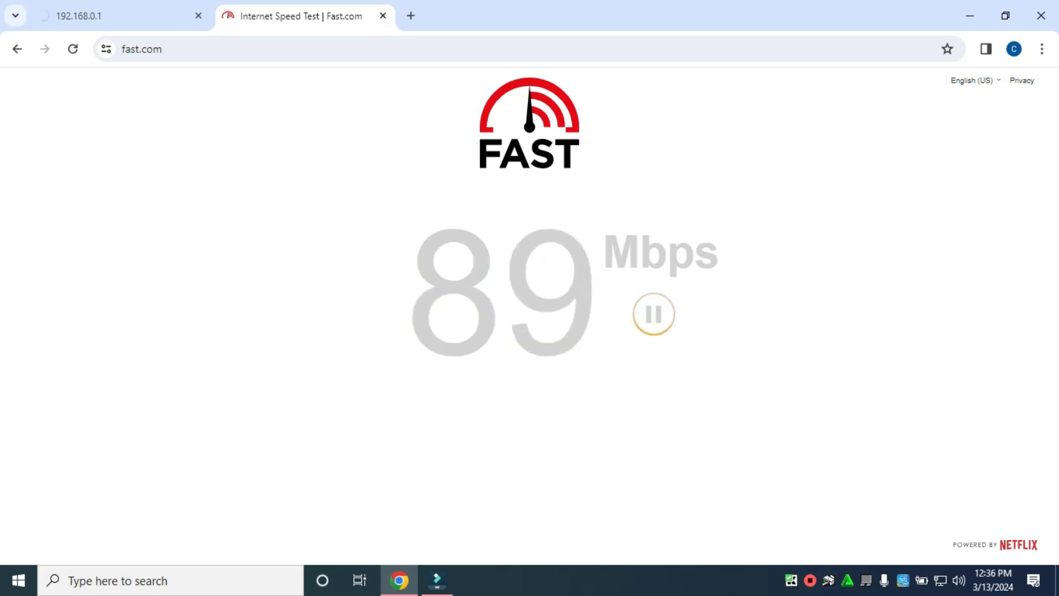
pyautogui.click(120, 15)
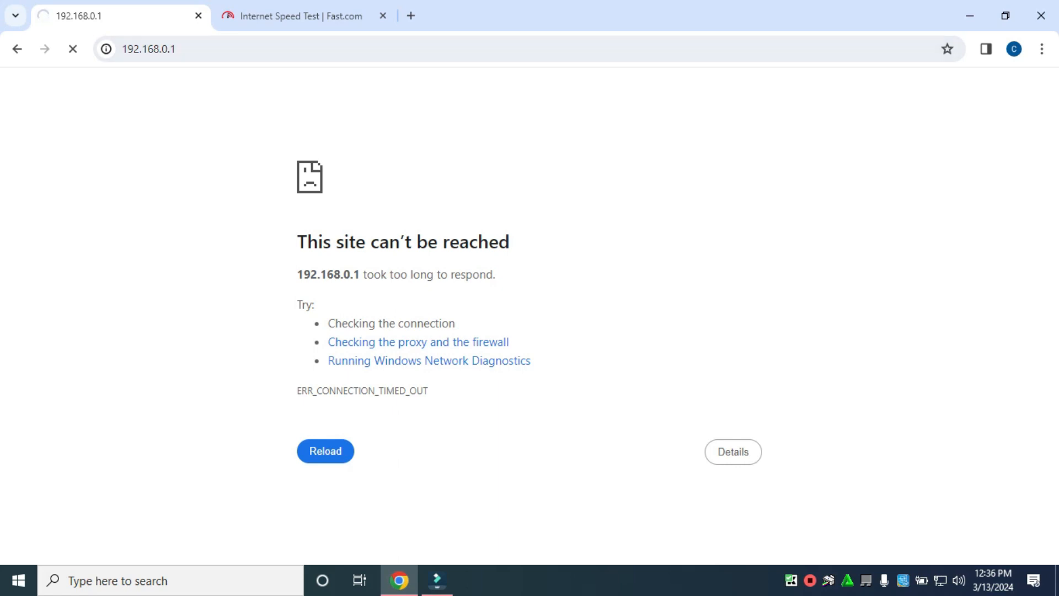
pyautogui.click(301, 16)
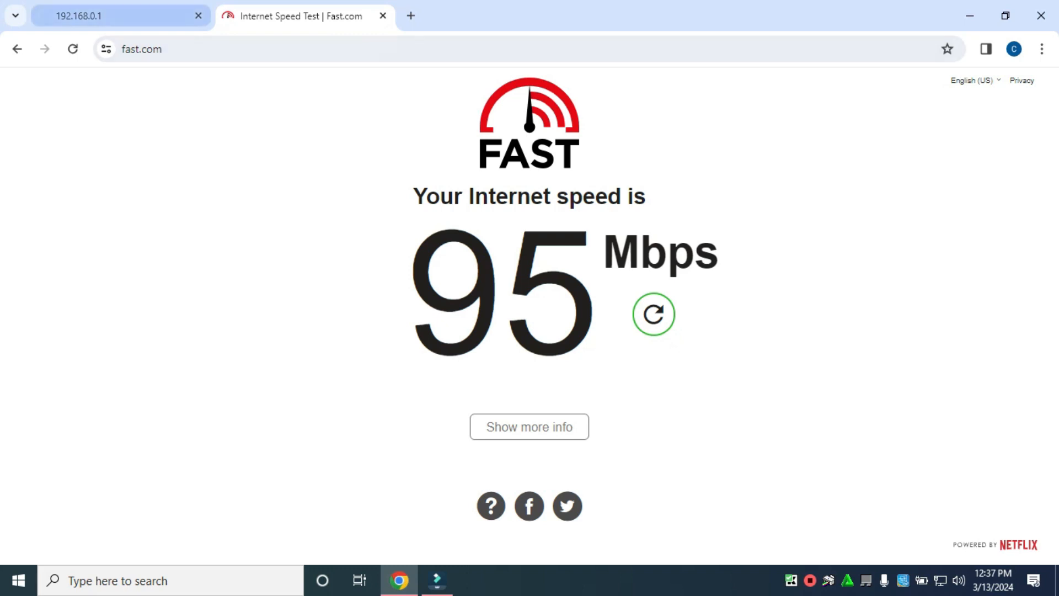
pyautogui.click(122, 16)
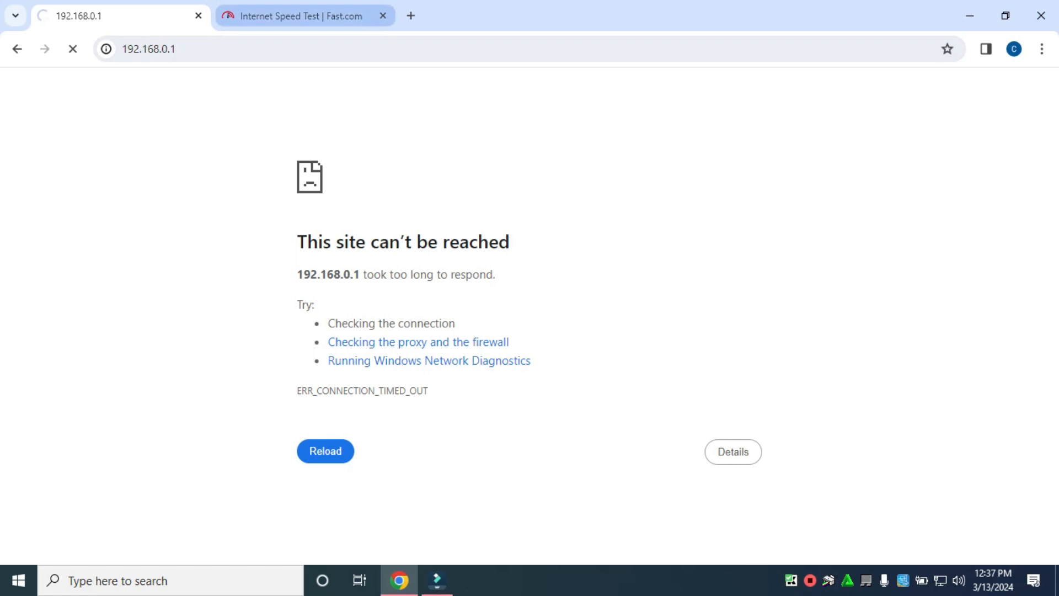
pyautogui.click(301, 16)
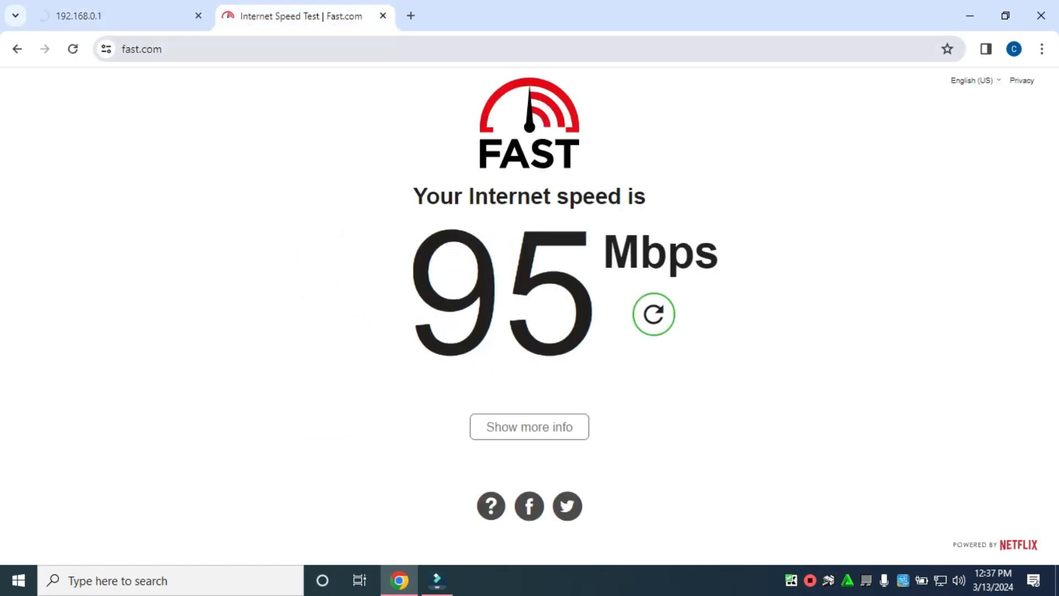
pyautogui.click(122, 16)
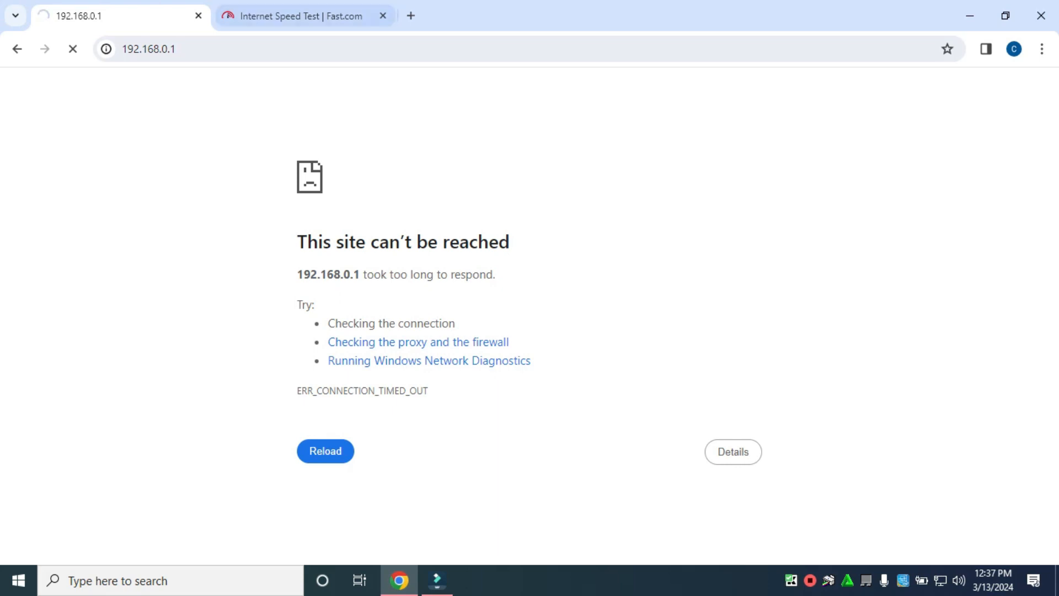
pyautogui.click(301, 16)
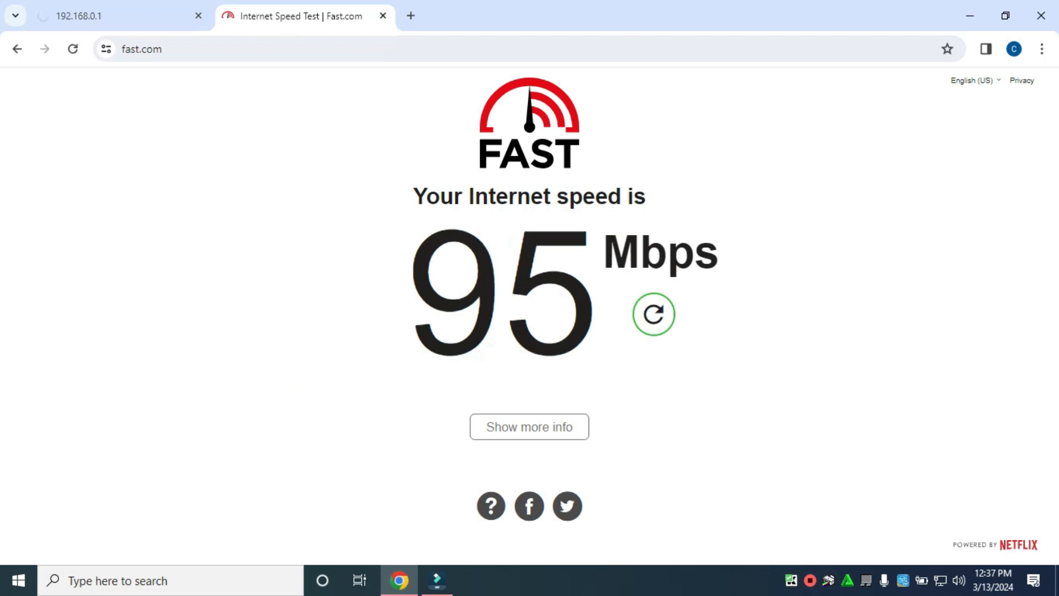
# Confirm the PC is online in Network & Internet settings, rerun Fast.com, and recheck the 192.168.0.1 tab.
pyautogui.rightClick(940, 579)
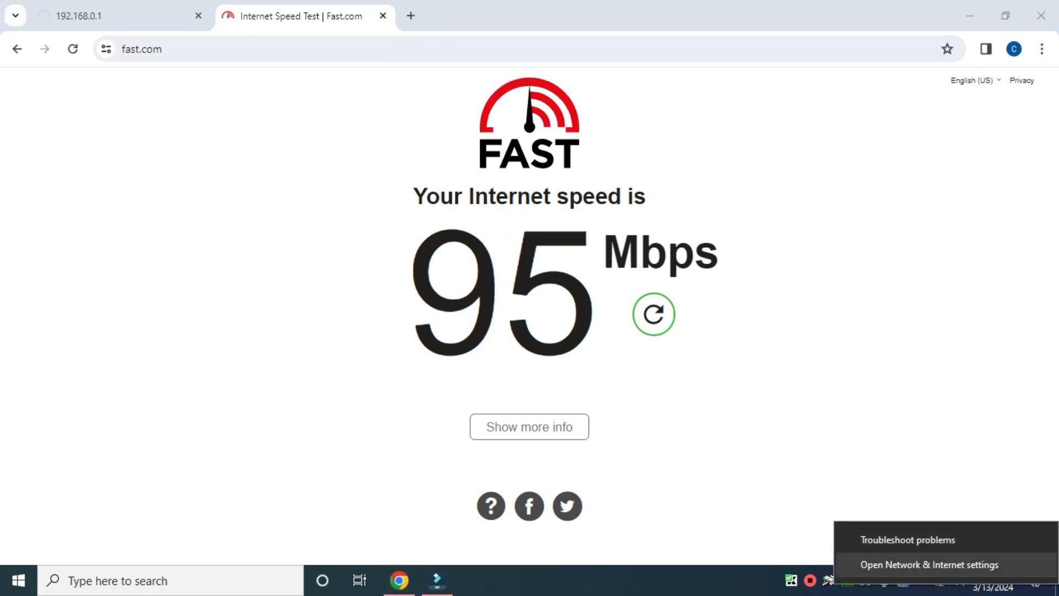
pyautogui.click(929, 564)
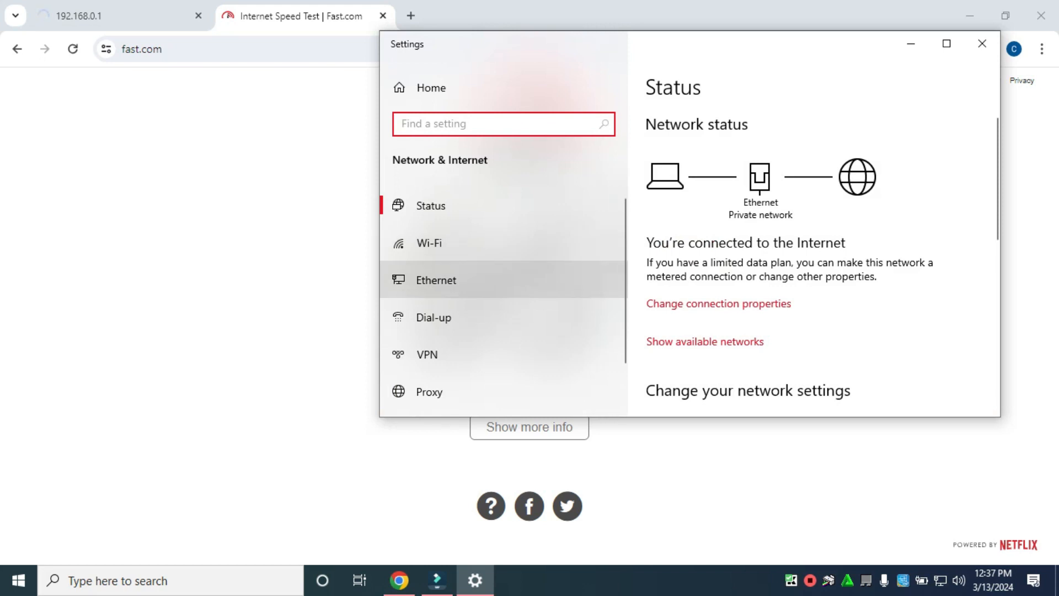
pyautogui.click(981, 43)
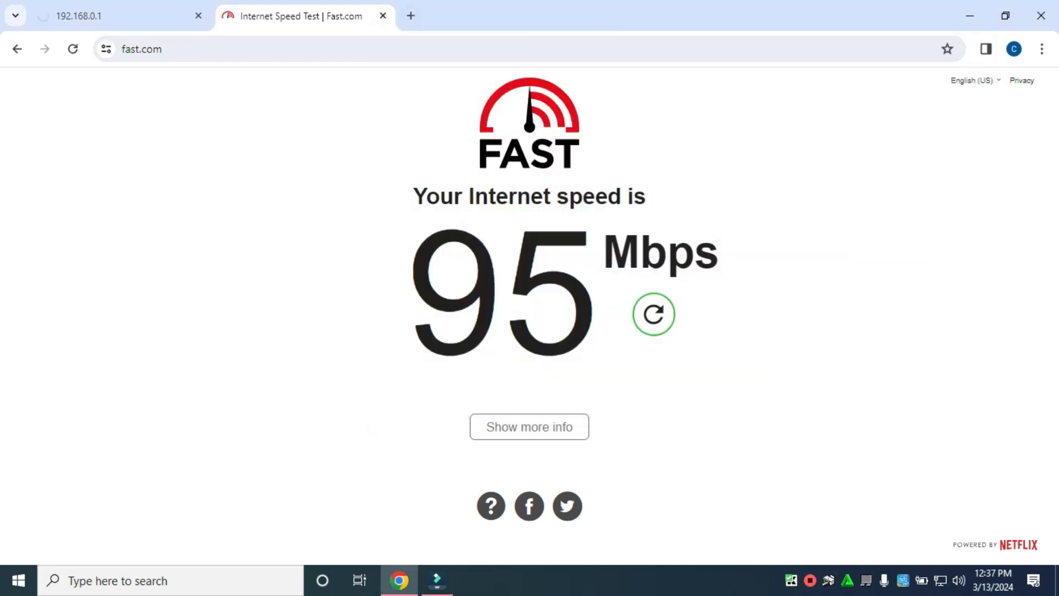
pyautogui.click(653, 313)
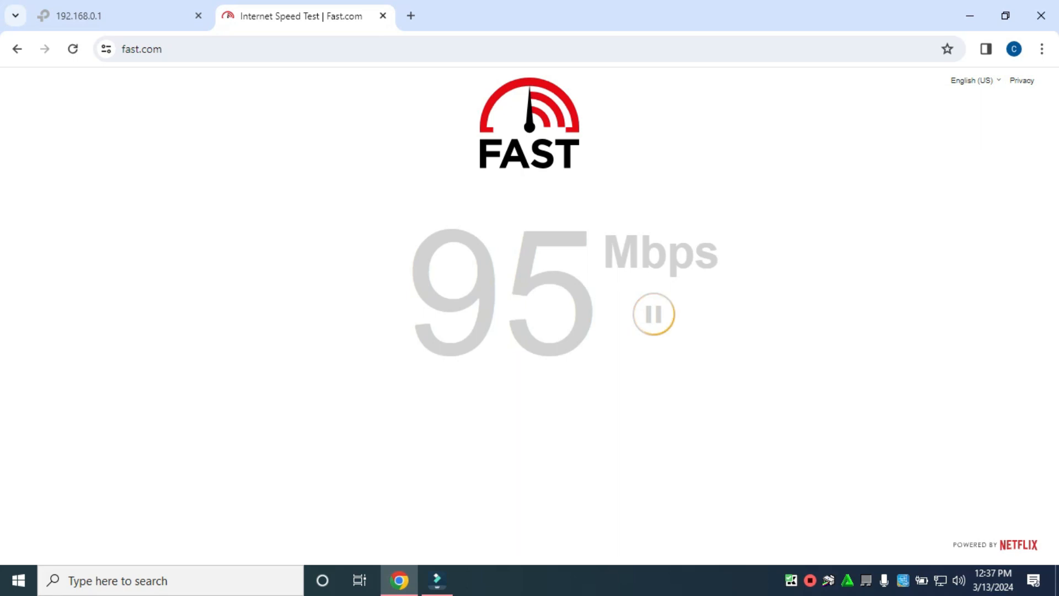
pyautogui.click(110, 16)
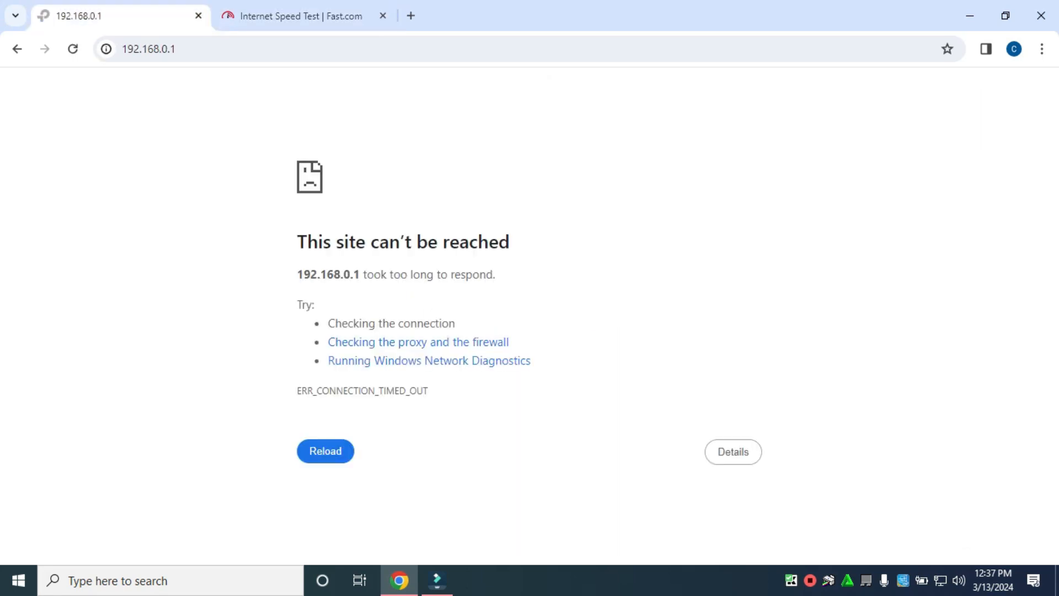